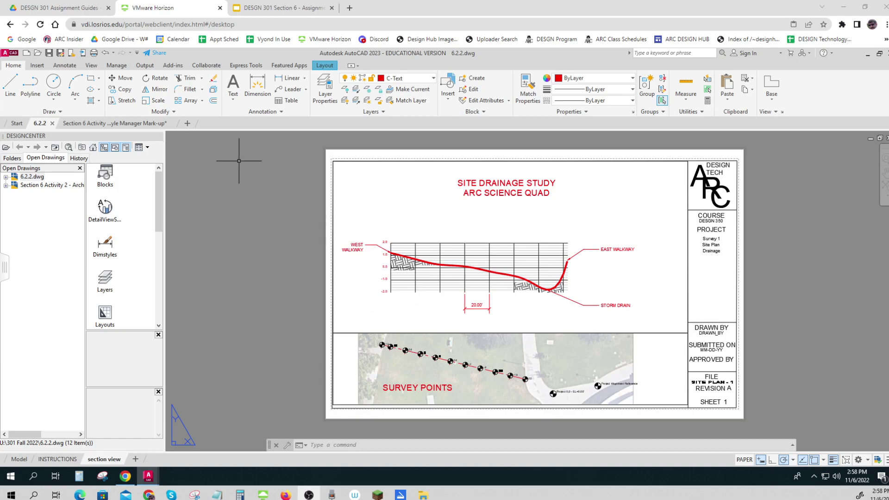
- Open the Section 6 Activity 2 example's section view sheet and inspect its 20ft dimension
left_click(139, 124)
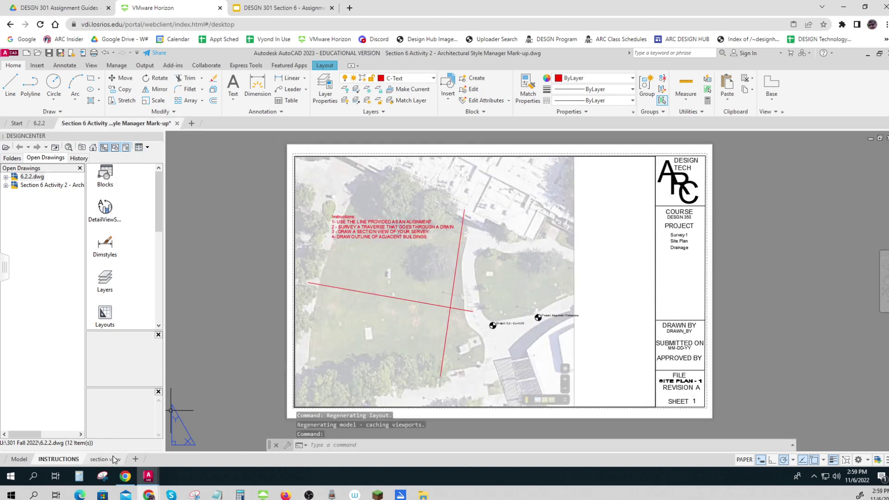
left_click(105, 459)
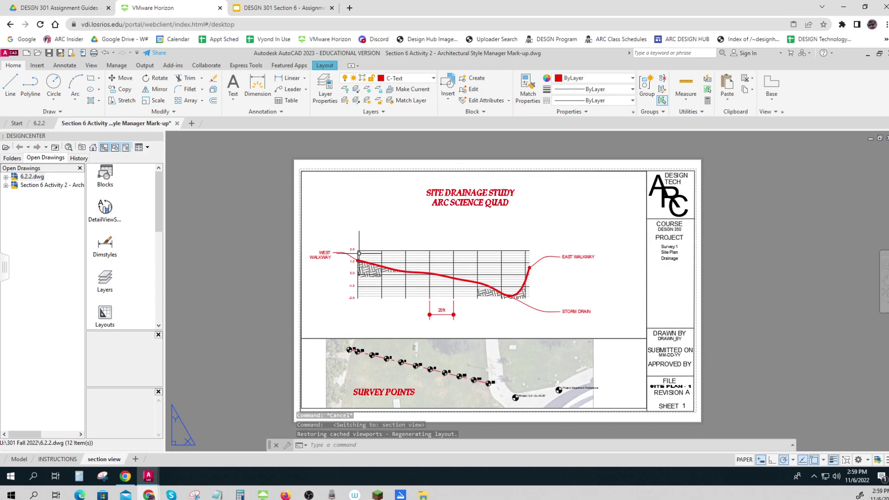
scroll(350, 256, "up", 6)
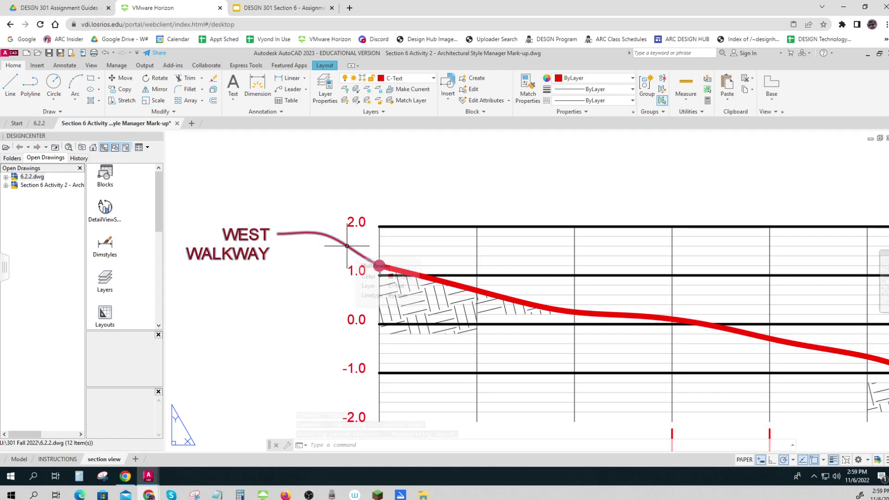
scroll(347, 246, "down", 2)
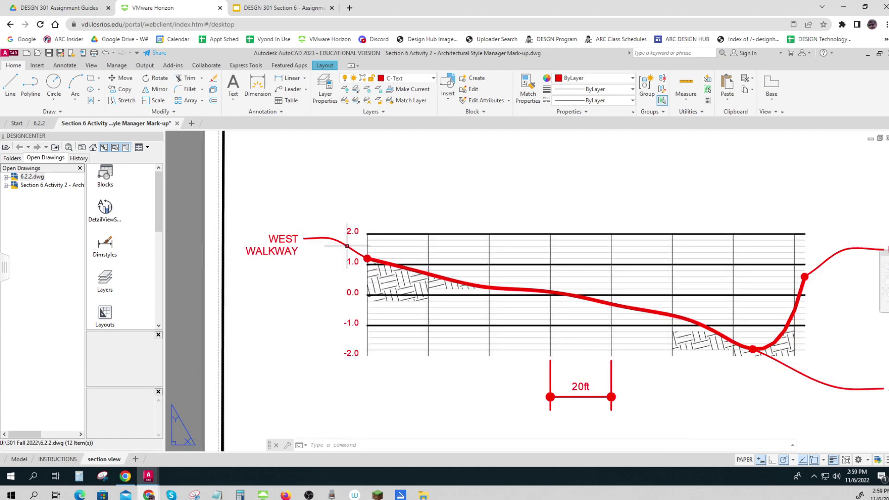
scroll(346, 246, "down", 2)
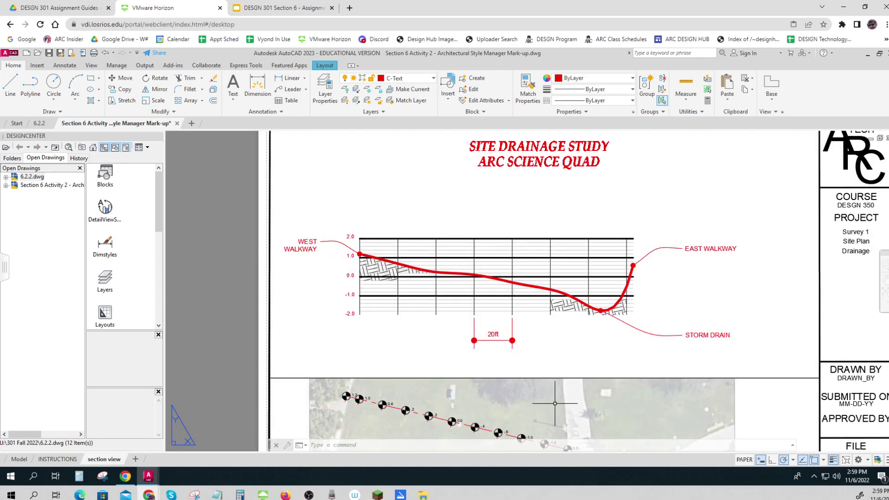
left_click(486, 332)
- Return to the 6.2.2 drawing and pan to see the whole drainage chart
left_click(54, 124)
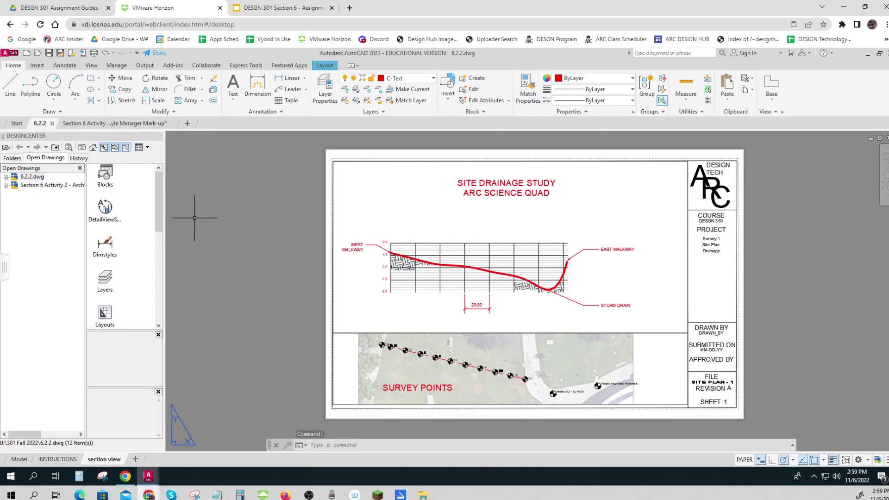
scroll(366, 250, "up", 8)
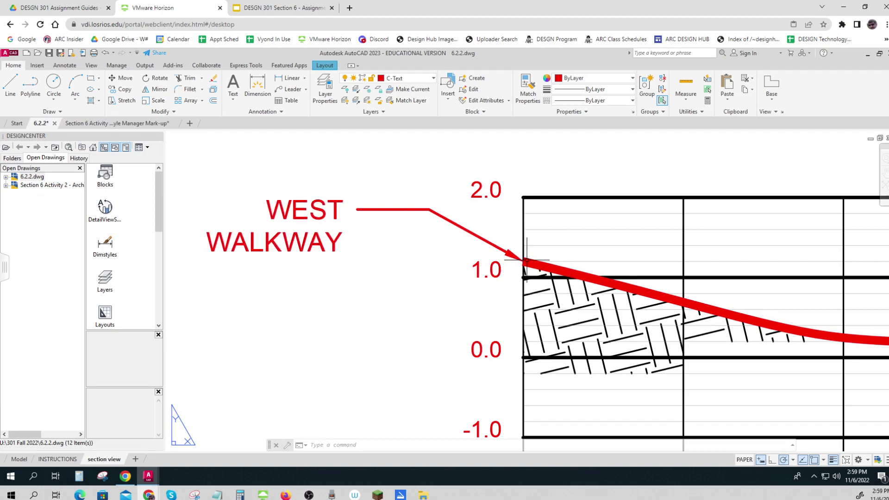
scroll(526, 261, "down", 10)
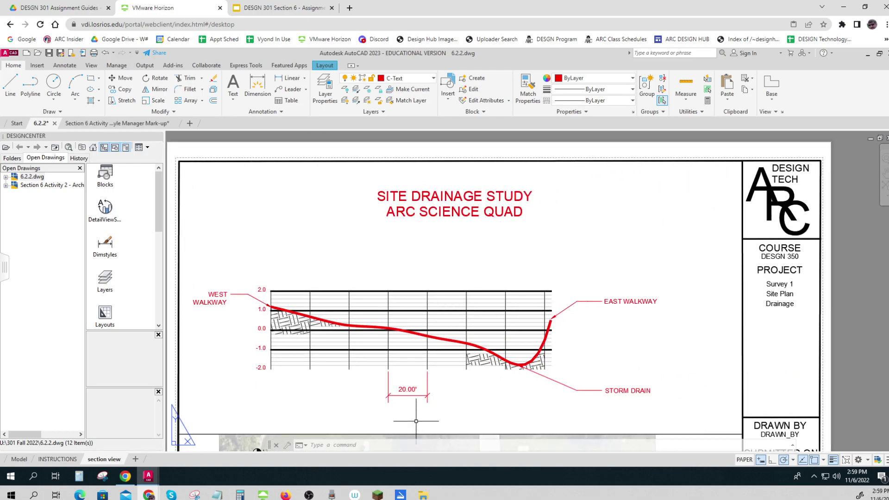
scroll(415, 422, "up", 6)
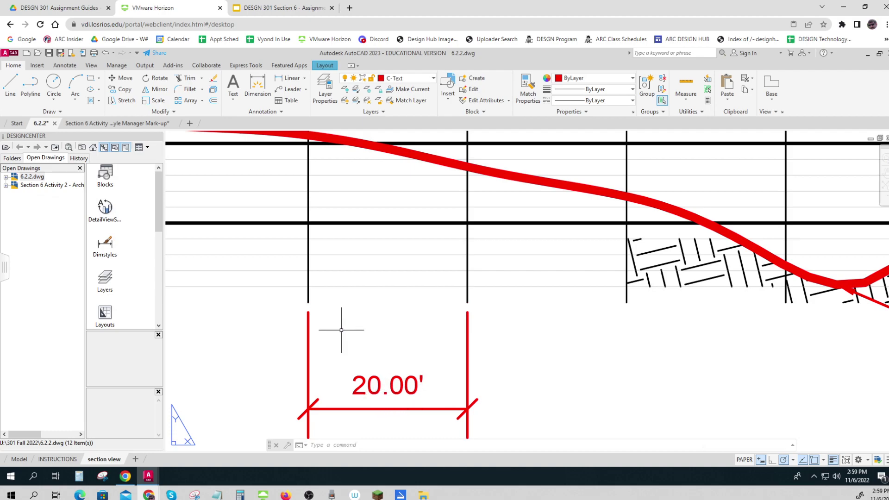
scroll(232, 280, "down", 5)
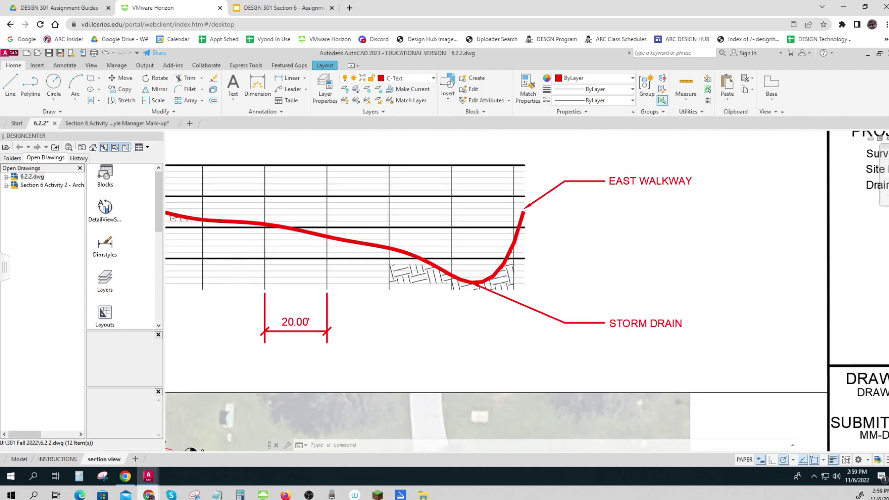
scroll(237, 276, "down", 2)
middle_click_drag(237, 276, 357, 330)
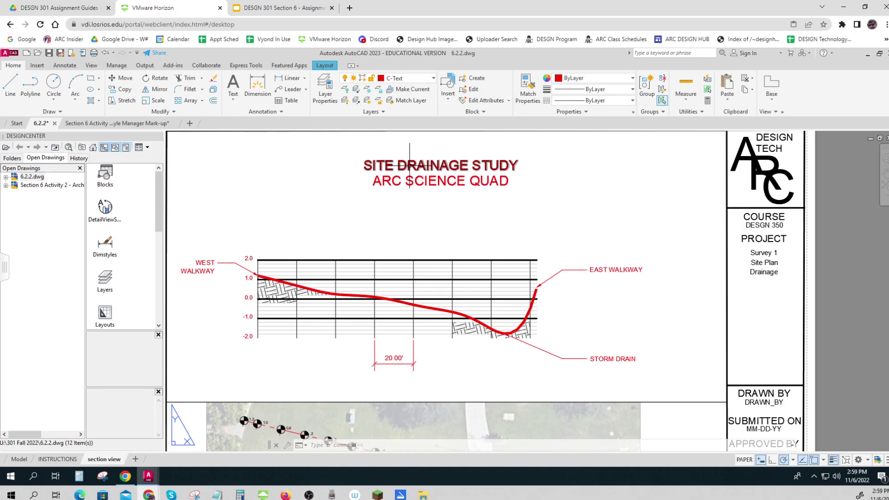
- Back in the example drawing, list the text styles it defines
left_click(119, 123)
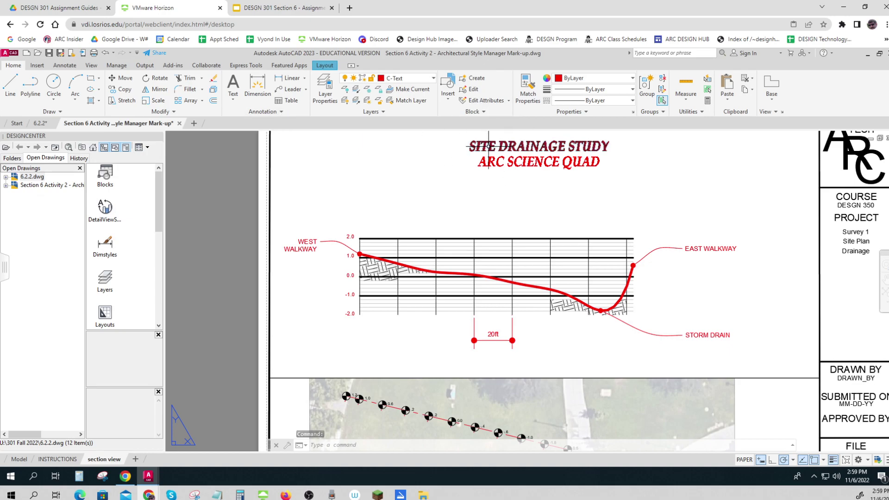
left_click(280, 112)
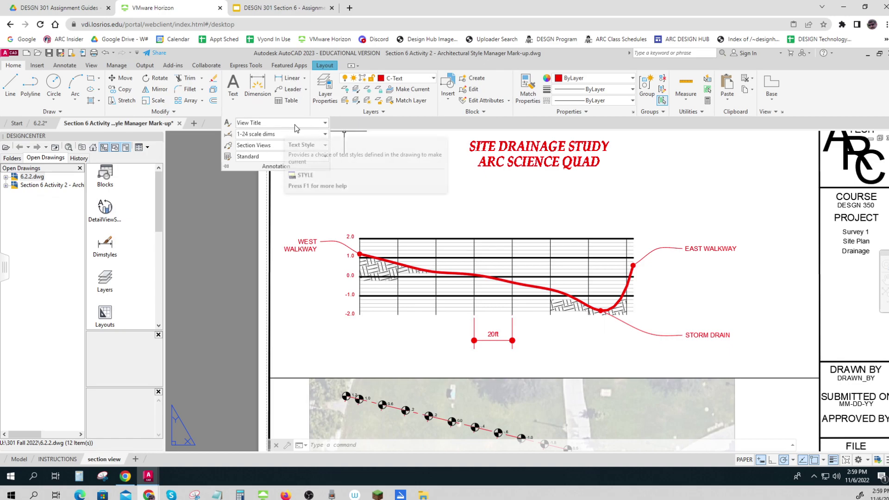
left_click(325, 123)
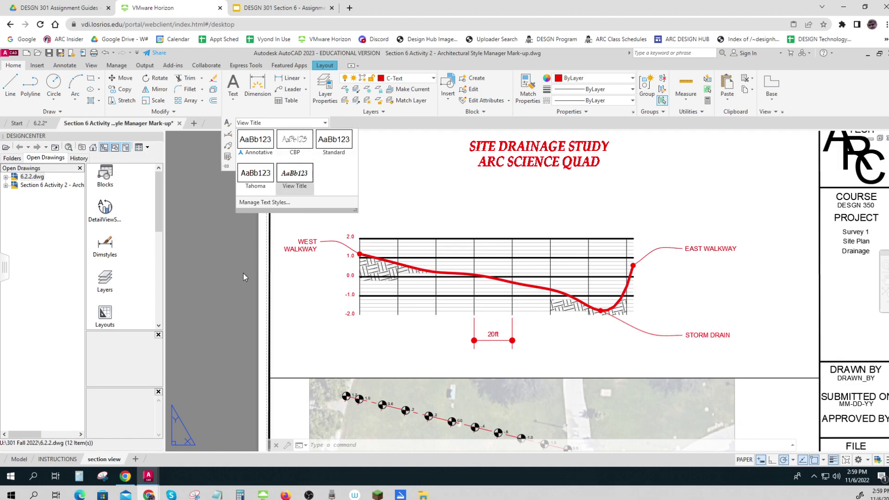
key("Escape")
key("Escape")
scroll(246, 264, "down", 3)
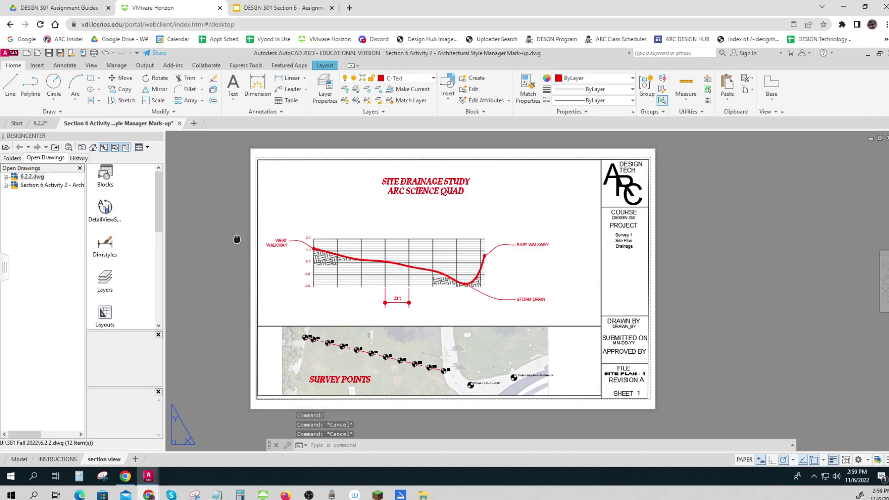
scroll(254, 199, "up", 1)
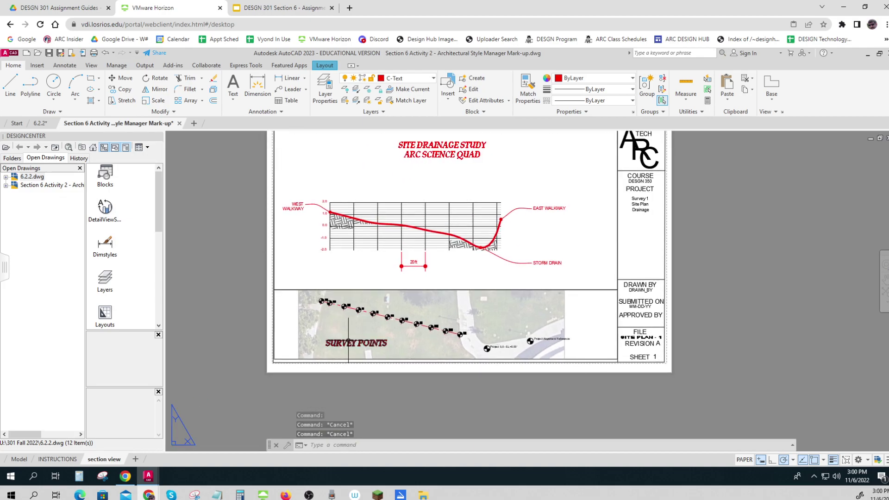
- Check in Properties which text style the SURVEY POINTS label and SITE DRAINAGE STUDY title use
left_click(348, 343)
right_click(348, 343)
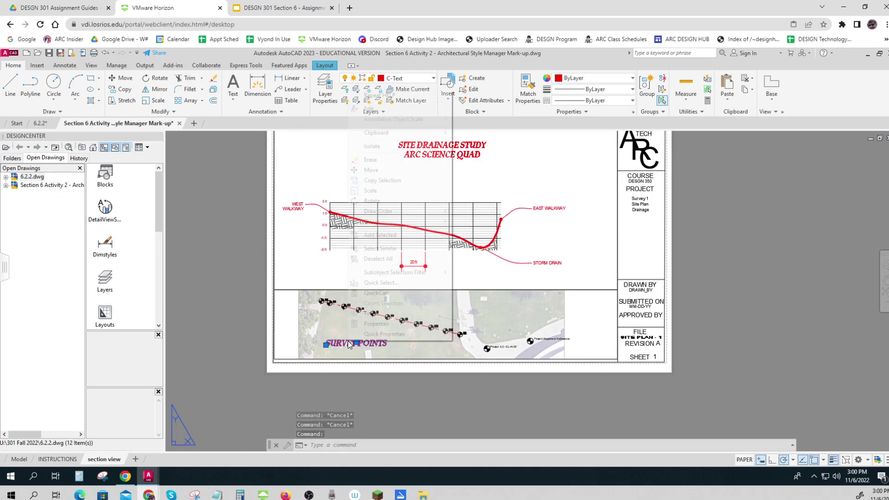
left_click(366, 324)
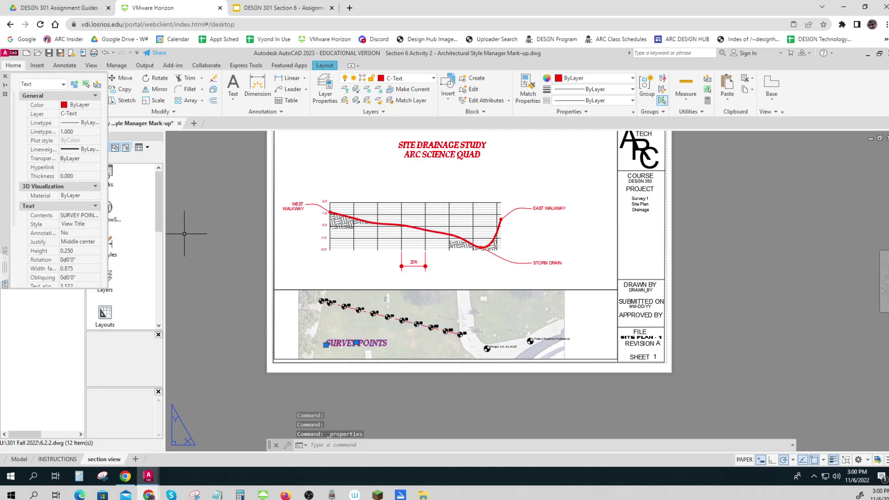
left_click(84, 219)
left_click(85, 224)
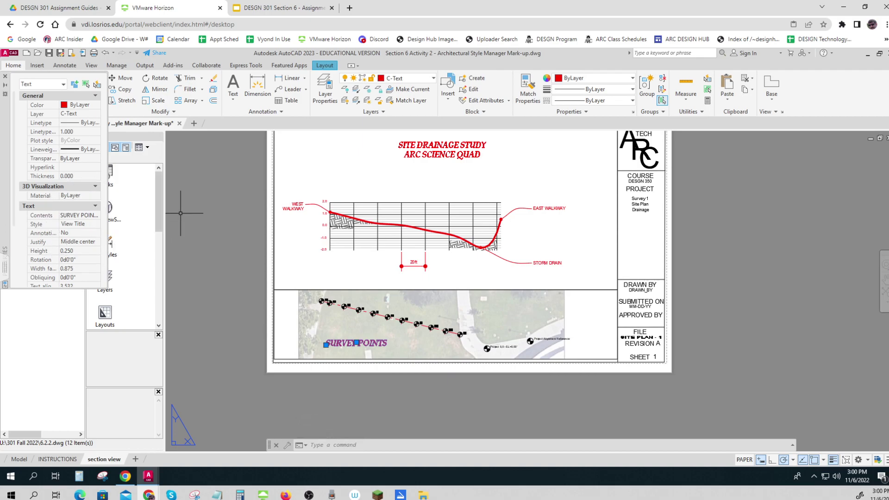
key("Escape")
key("Escape")
left_click(420, 145)
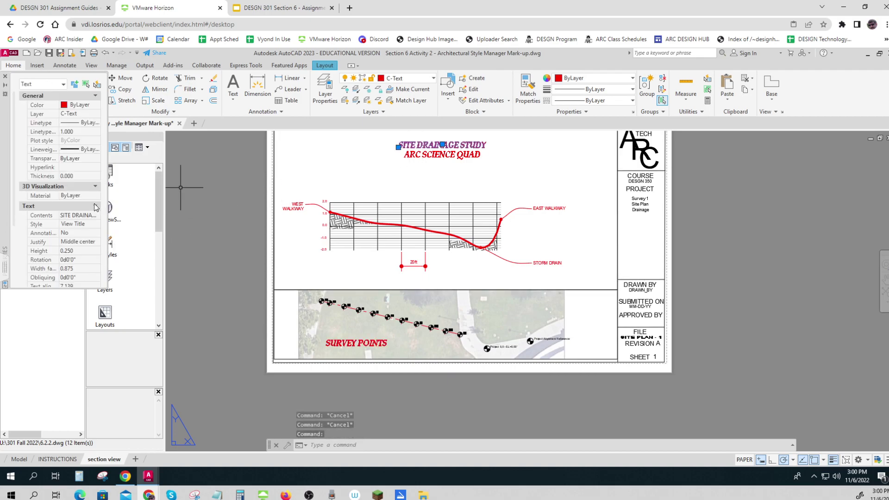
left_click(86, 224)
key("Escape")
key("Escape")
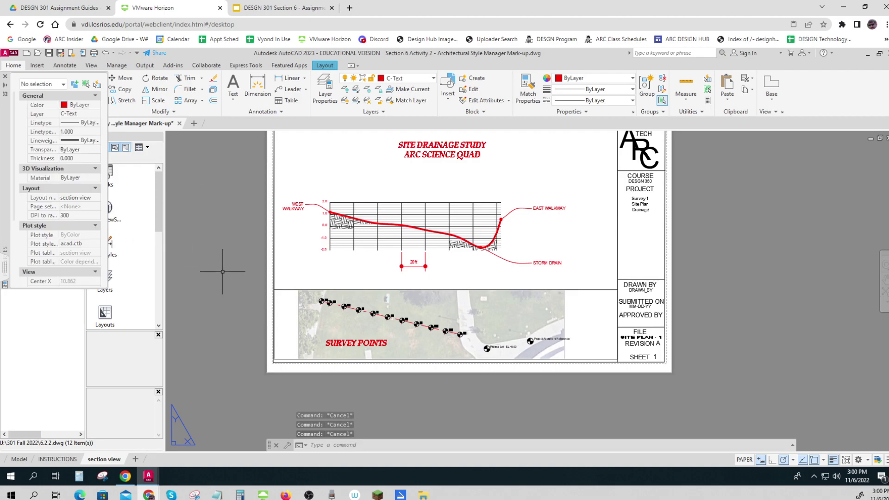
left_click(277, 111)
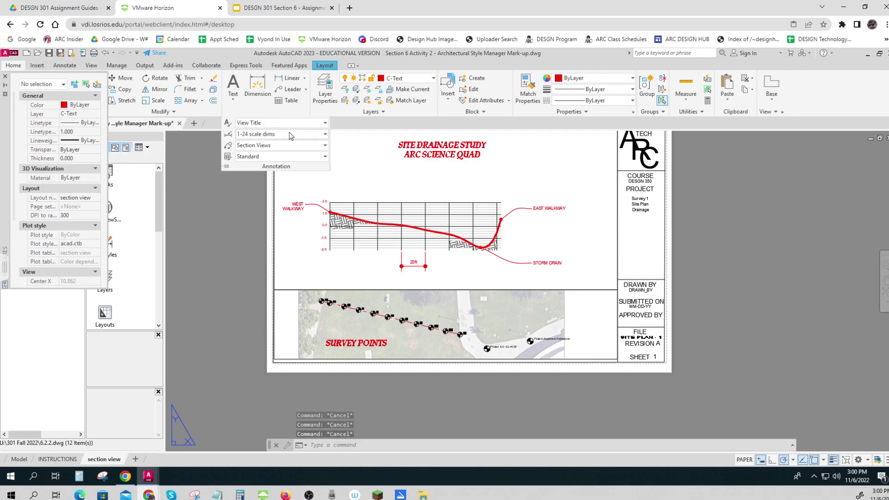
left_click(326, 123)
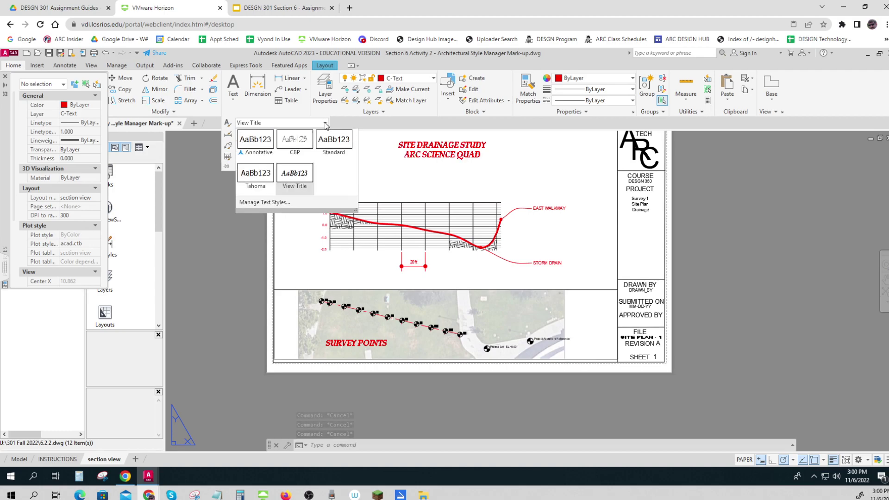
- Open Manage Text Styles and review View Title's Palatino Linotype Bold Italic font settings
left_click(273, 207)
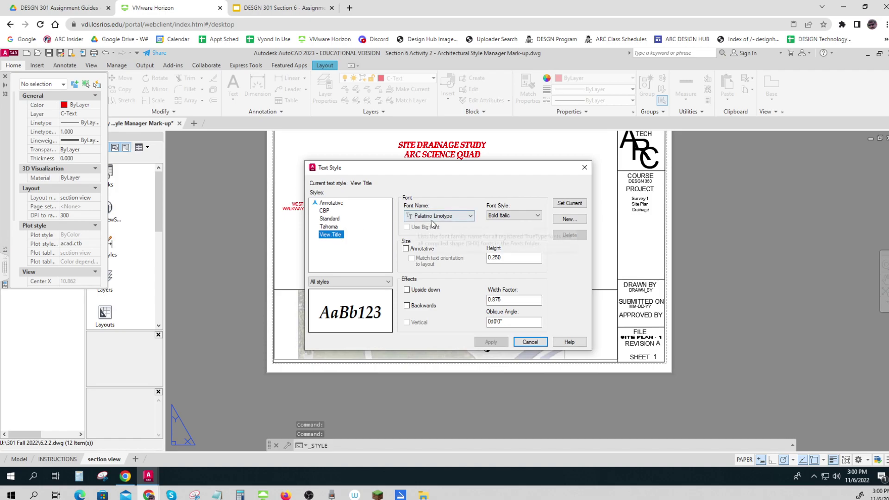
left_click(433, 217)
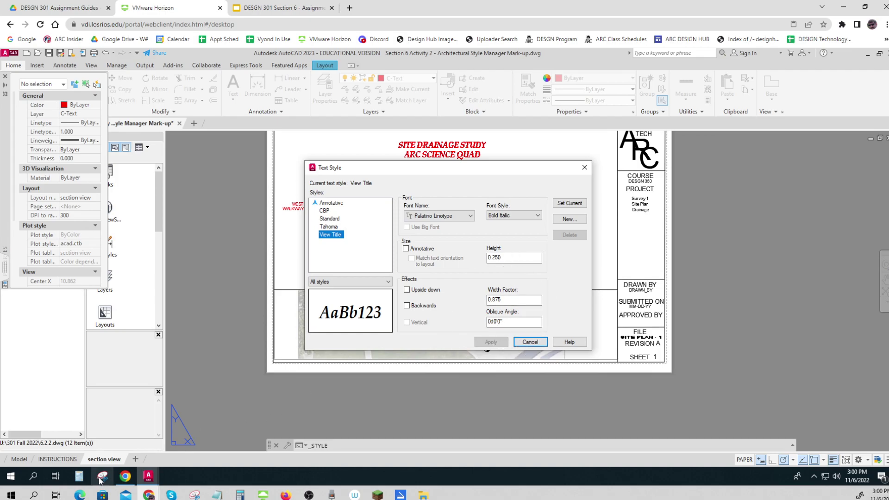
- Snip the View Title text style settings, then minimize the Snipping Tool window
left_click(194, 495)
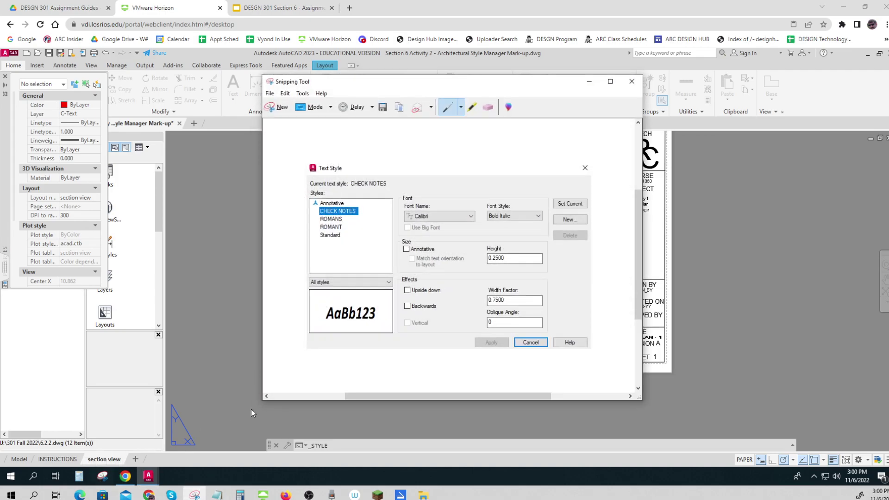
left_click(274, 107)
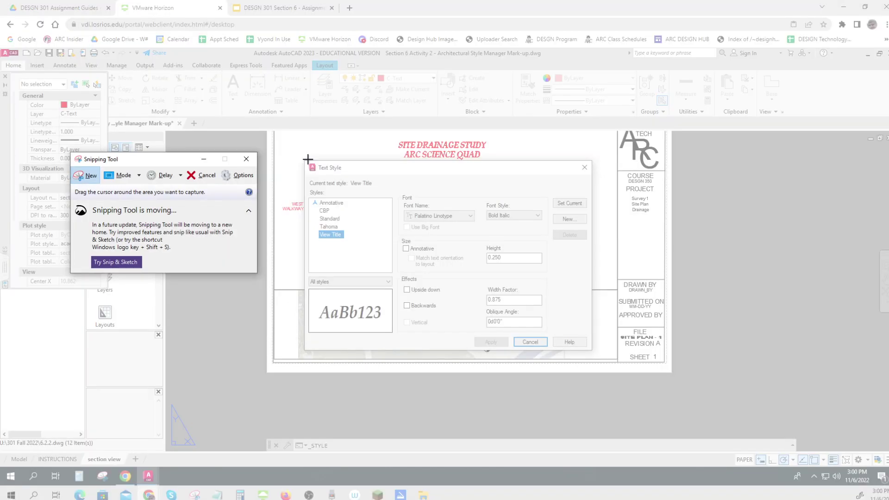
left_click_drag(308, 160, 591, 350)
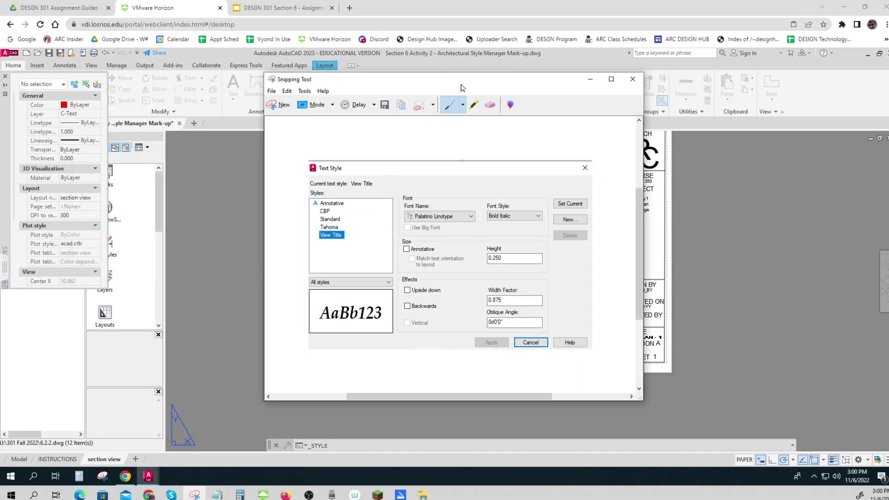
left_click(590, 78)
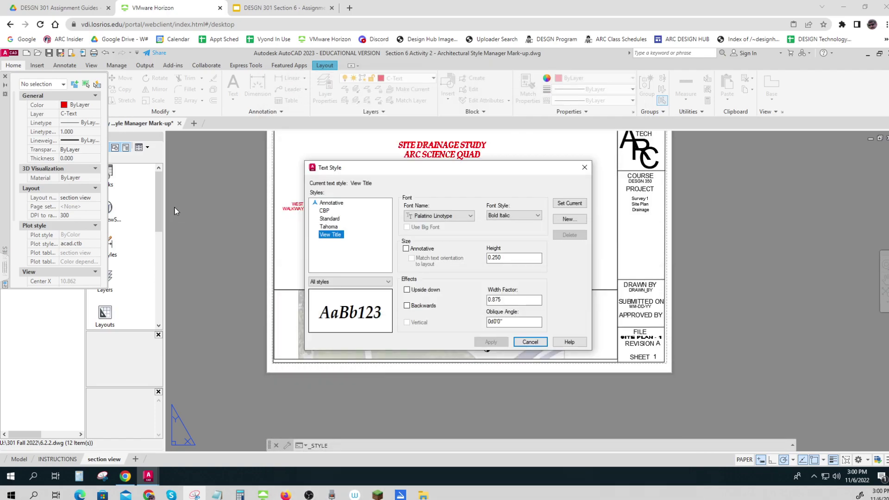
- Create a new text style named View Title in the 6.2.2 drawing
left_click(584, 167)
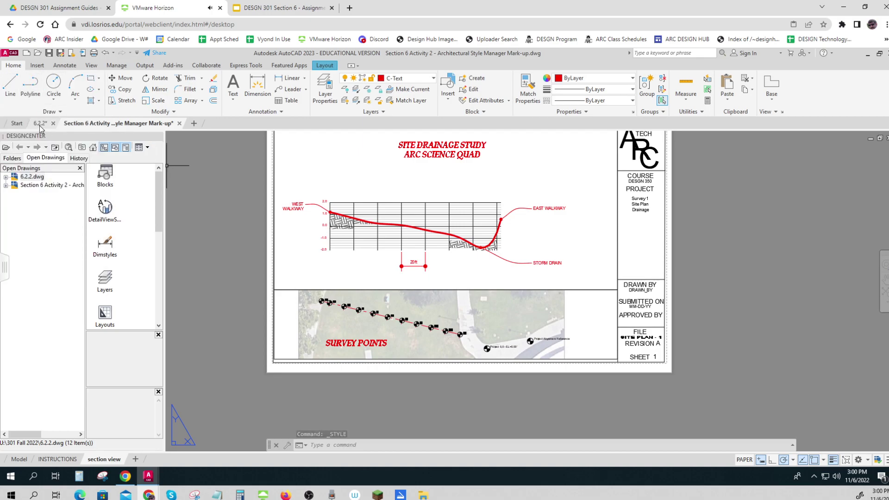
left_click(40, 124)
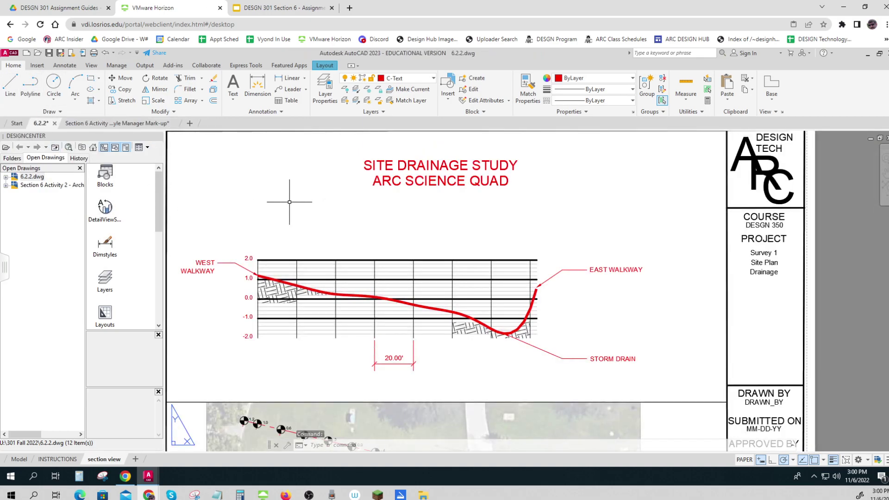
left_click(284, 112)
left_click(280, 124)
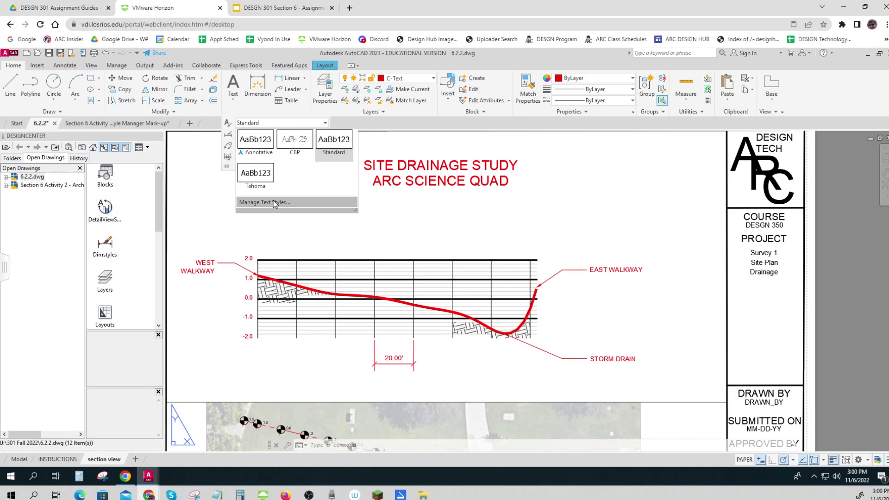
left_click(274, 202)
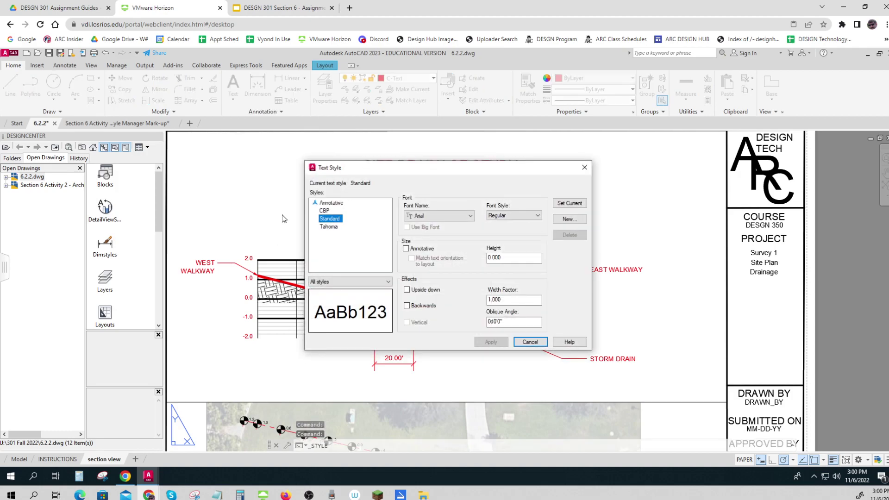
left_click(565, 220)
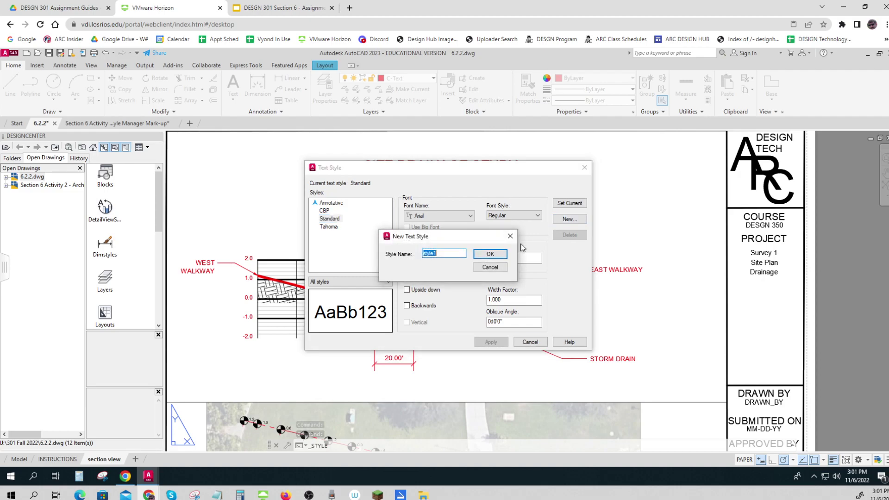
left_click(490, 253)
- Set View Title to Palatino Linotype Bold Italic, 0.250 height, 0.875 width factor, and apply it
left_click(429, 218)
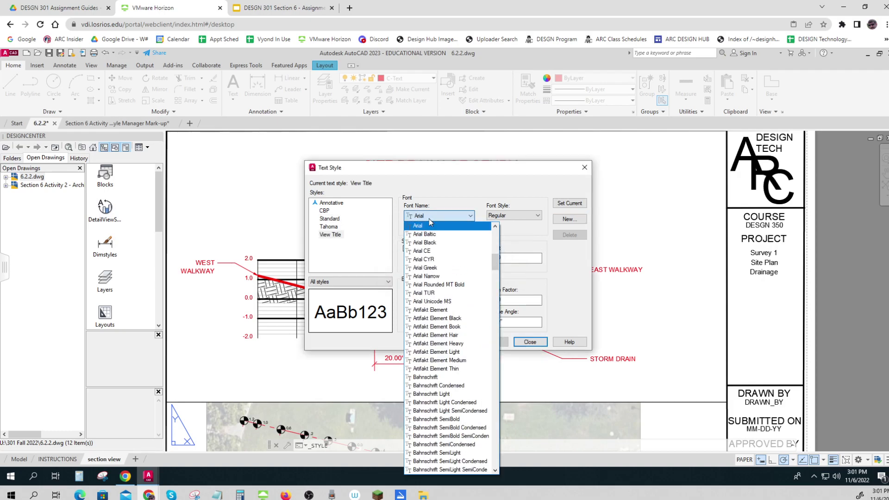
key("p")
left_click(440, 235)
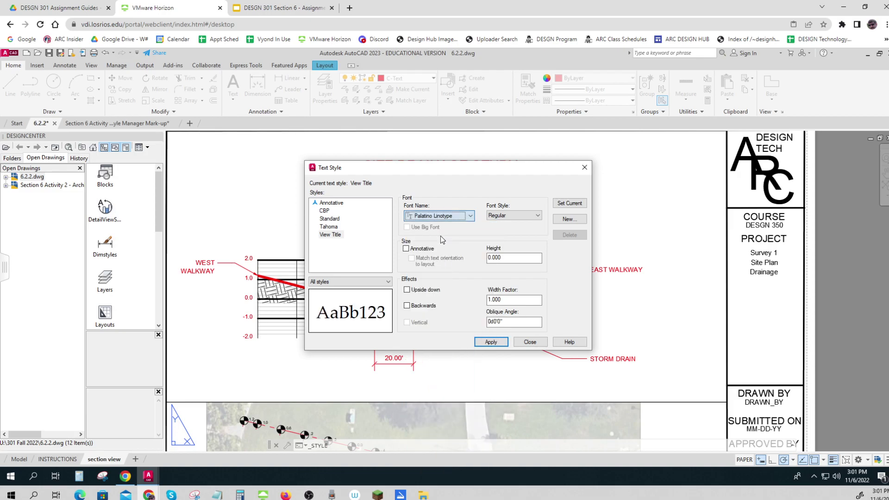
left_click(504, 218)
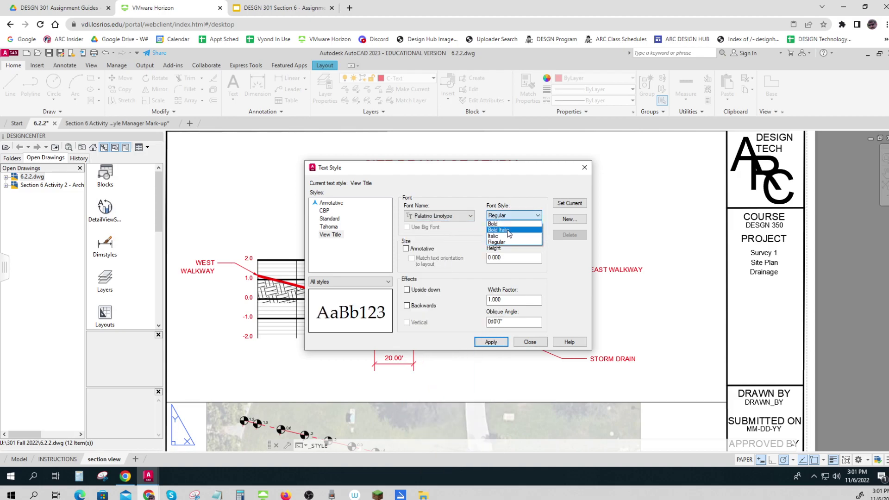
left_click(509, 225)
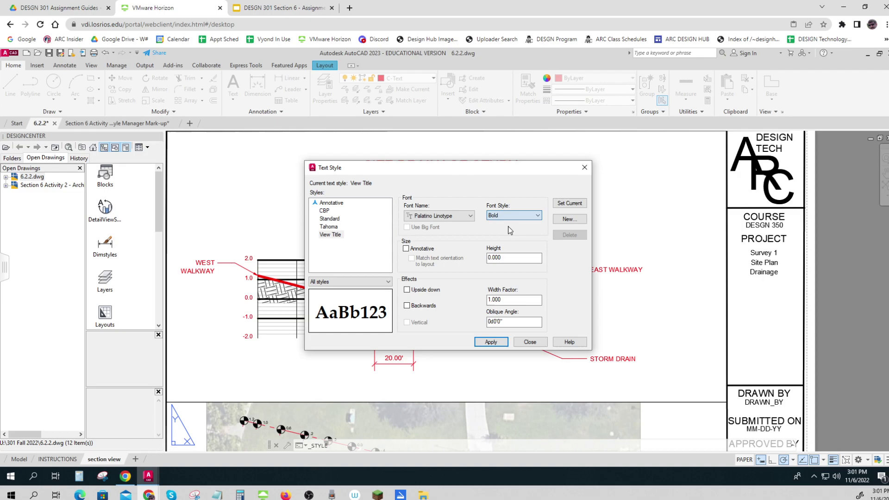
left_click(509, 216)
left_click(511, 231)
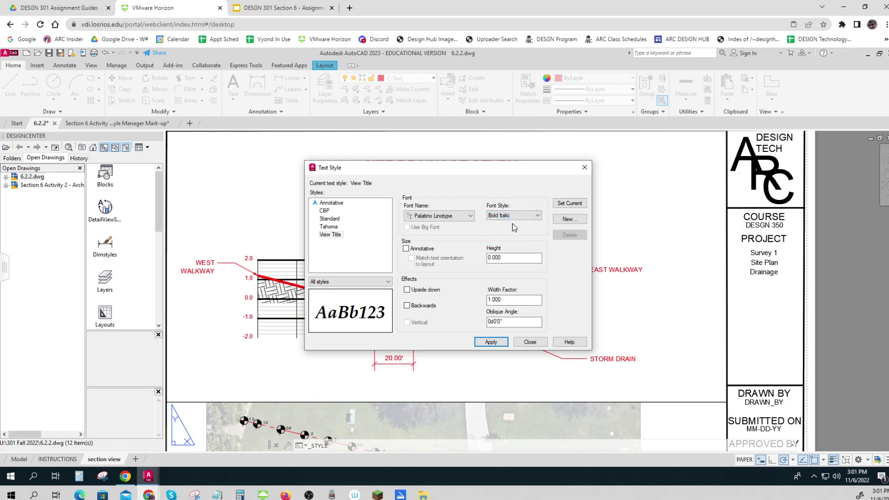
double_click(508, 260)
double_click(505, 300)
type(".75")
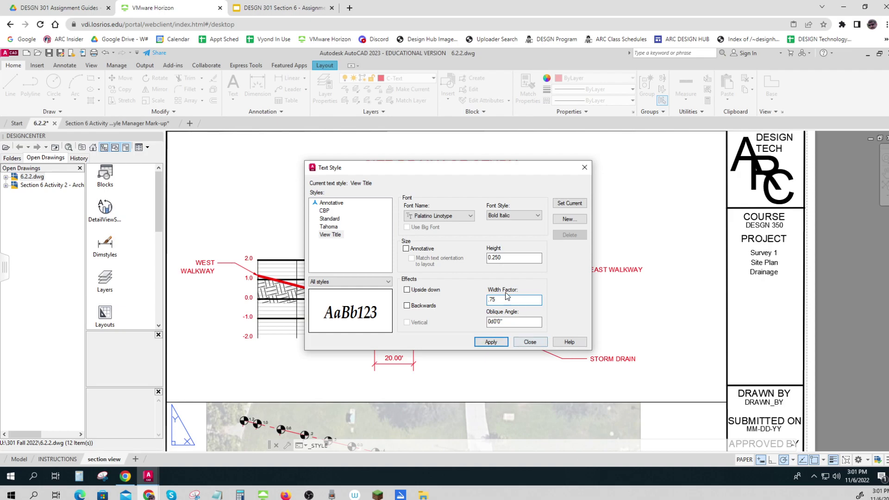
type(".875")
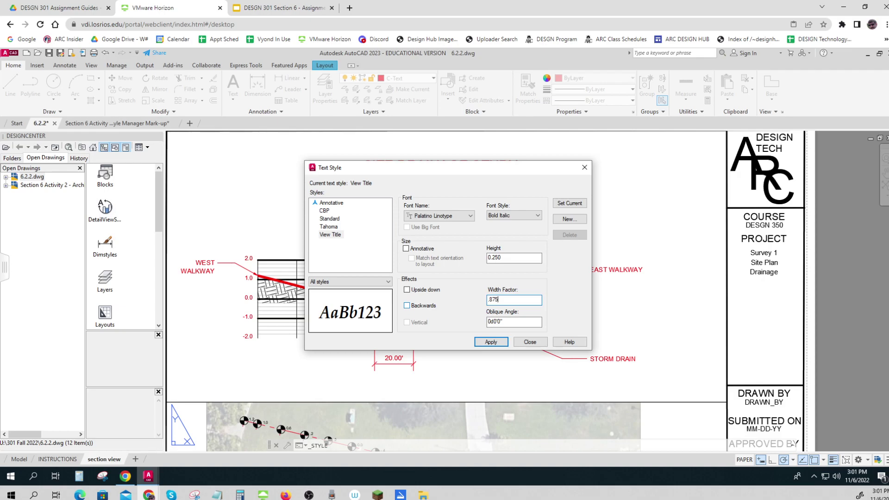
left_click(488, 342)
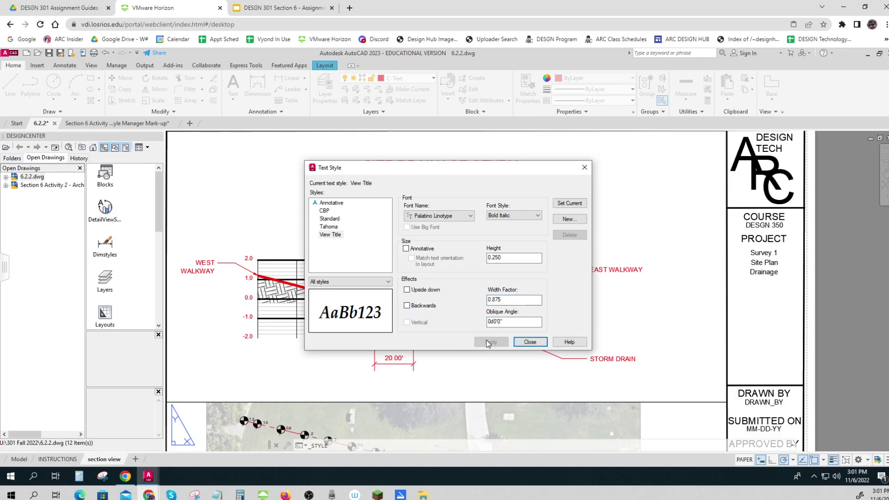
left_click(530, 342)
- Change the two drainage study title lines and SURVEY POINTS text to the View Title style
left_click(468, 197)
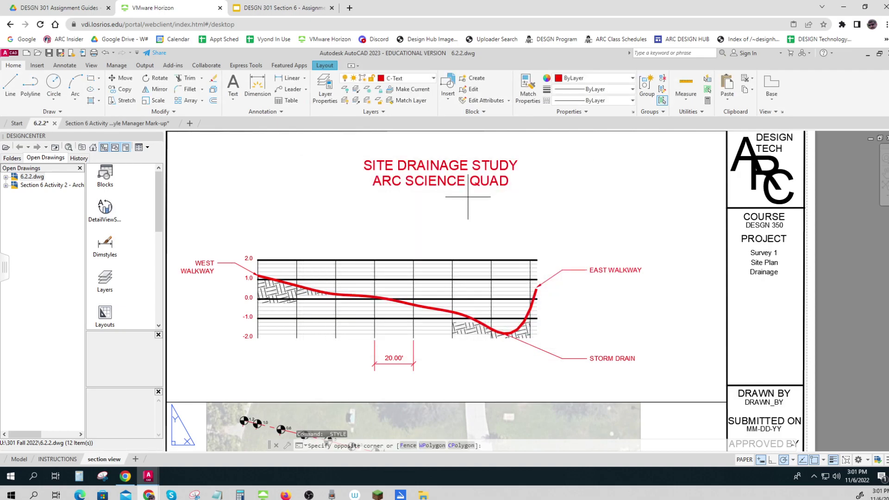
left_click(452, 162)
scroll(451, 162, "down", 2)
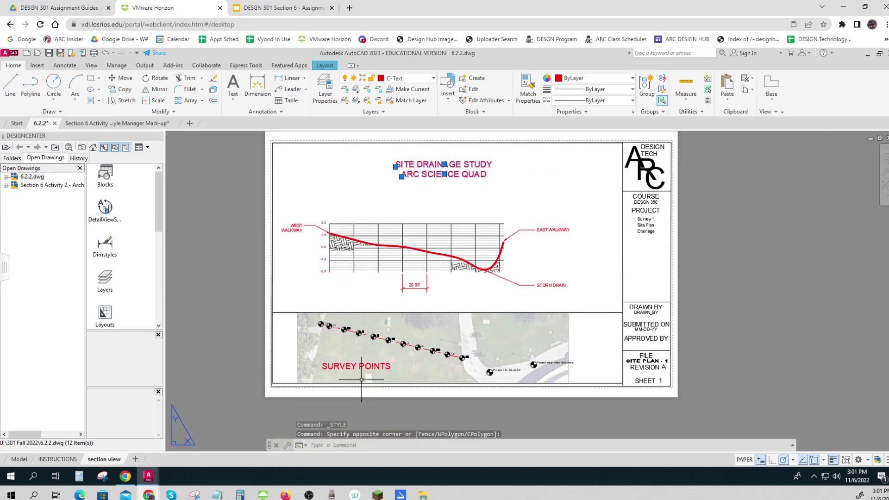
left_click(366, 366)
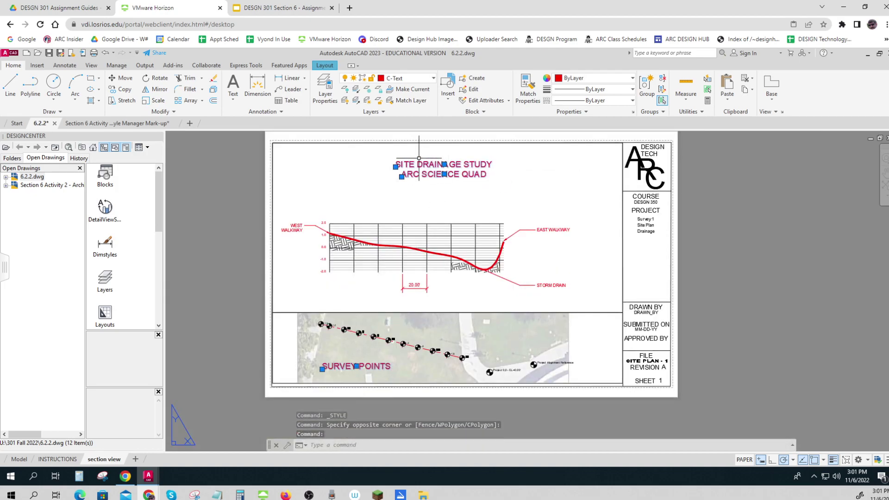
left_click(281, 111)
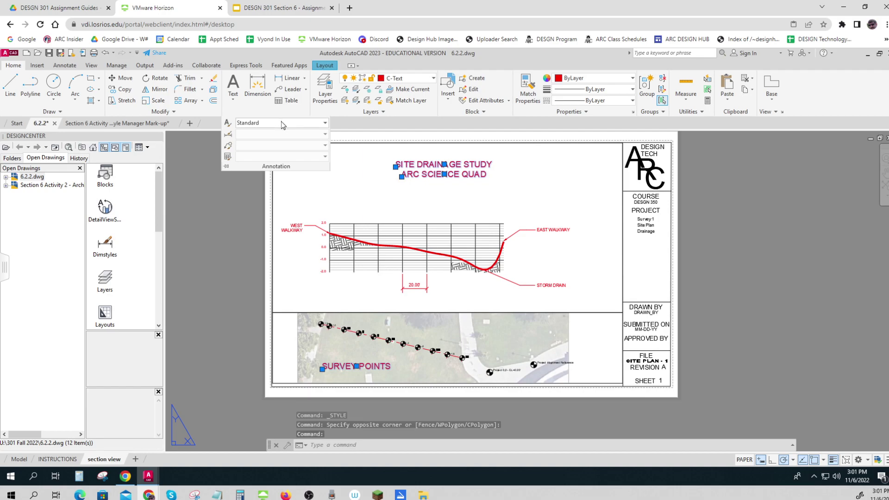
left_click(282, 122)
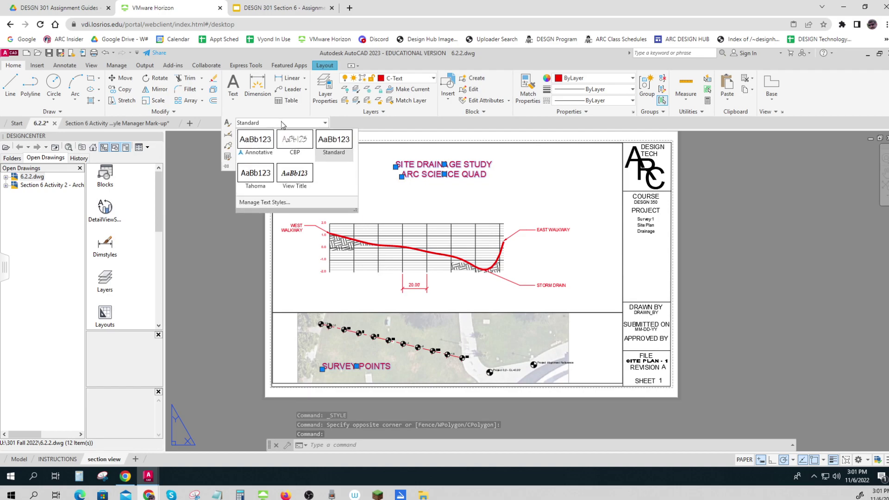
left_click(294, 174)
key("Escape")
key("Escape")
key("Escape")
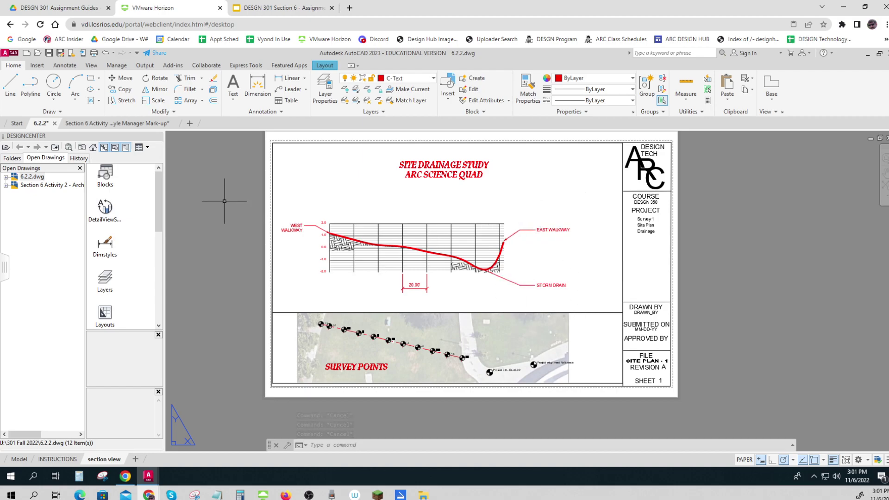
left_click(117, 123)
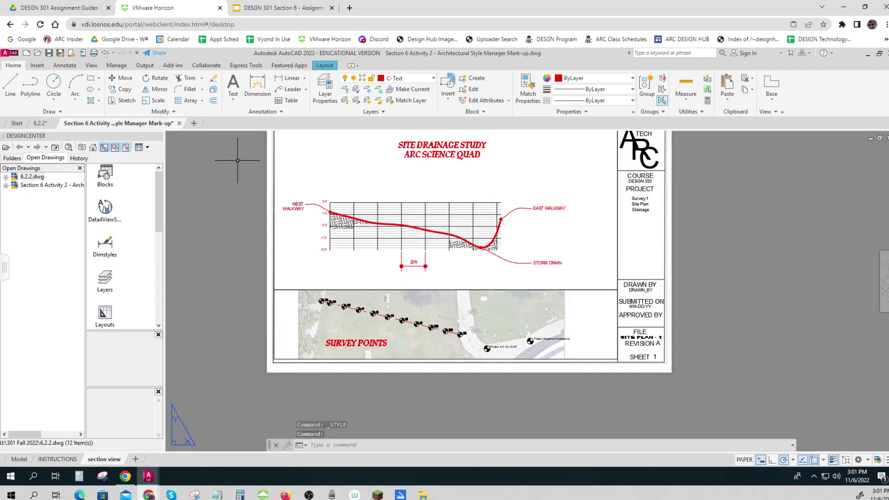
- Inspect the example's current 1-24 scale dims style and open the Dimension Style Manager
left_click(282, 112)
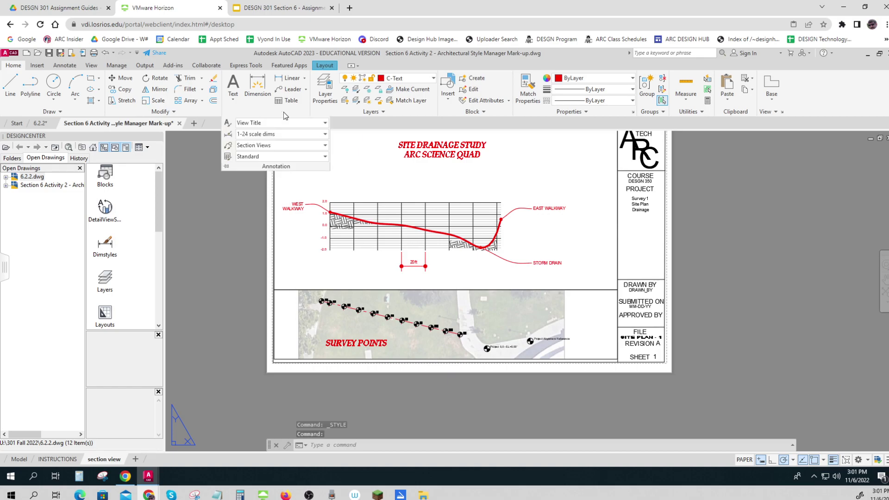
left_click(259, 139)
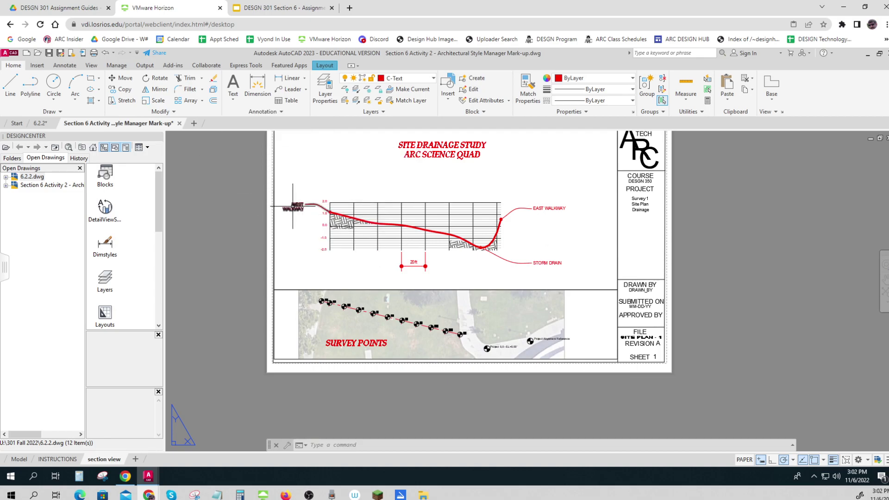
key("Escape")
key("Escape")
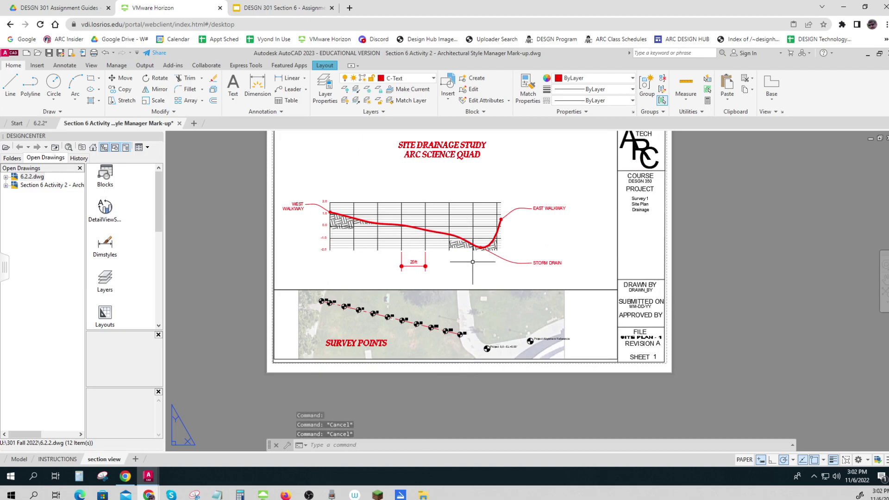
left_click(19, 460)
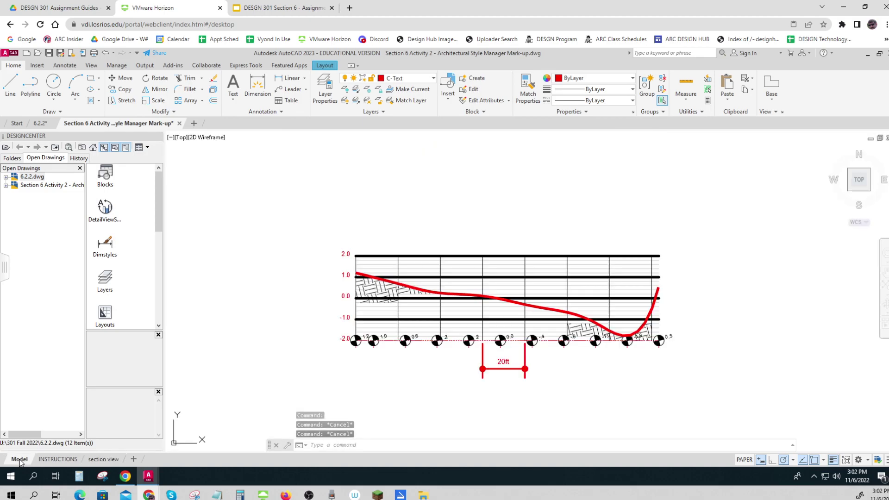
left_click(98, 460)
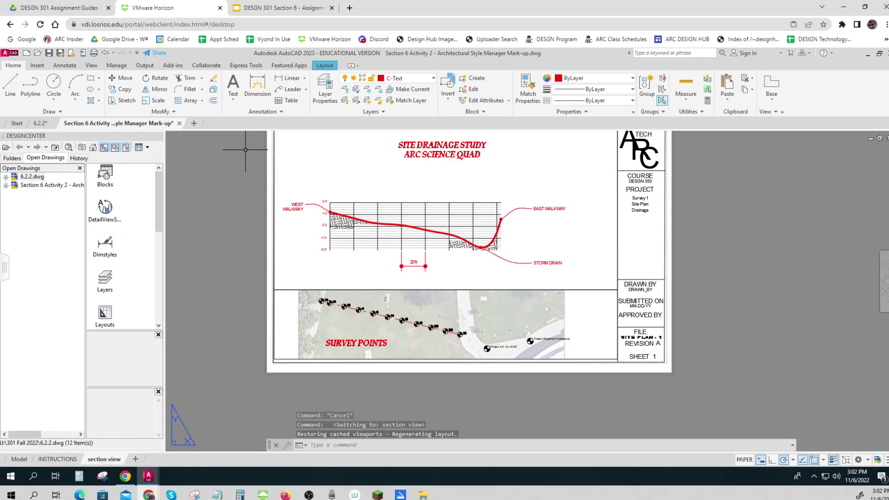
left_click(267, 114)
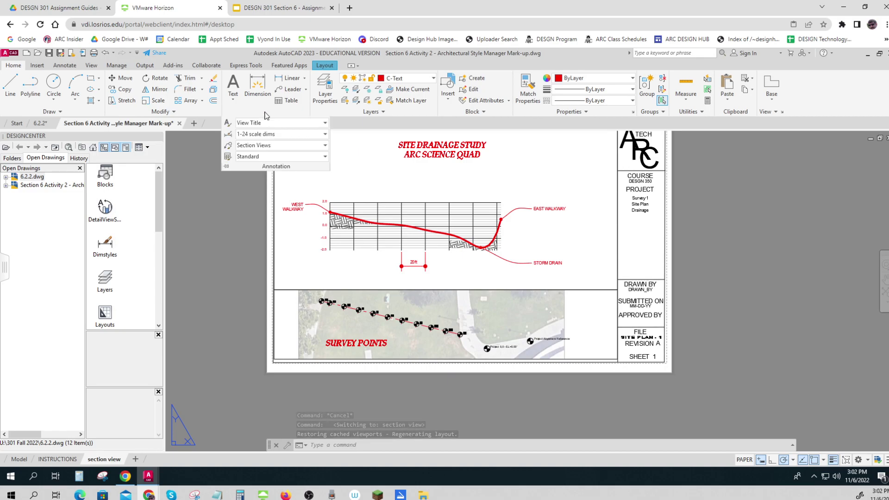
left_click(282, 135)
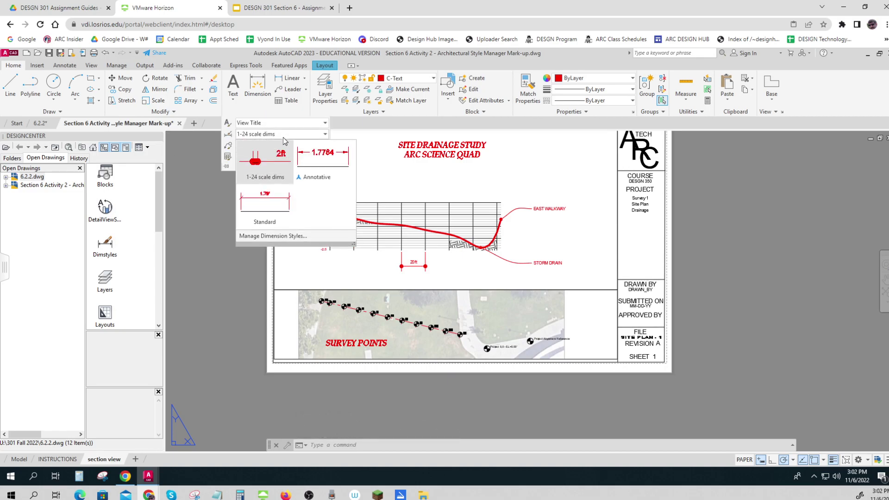
left_click(281, 237)
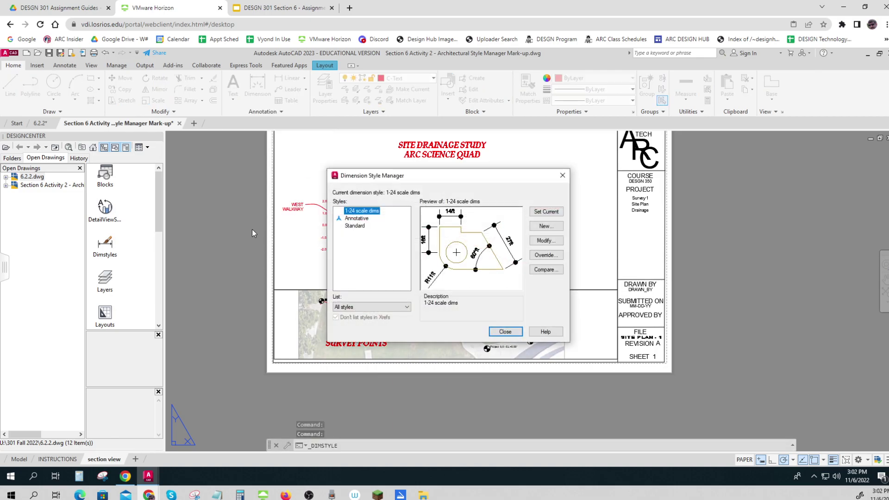
- Review the 1-24 scale dims settings without changes and close both dimension style dialogs
left_click(545, 241)
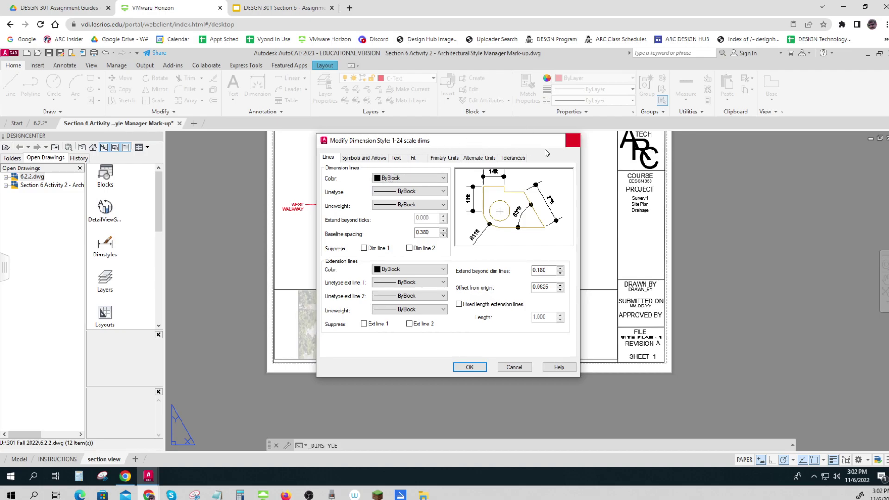
left_click(573, 140)
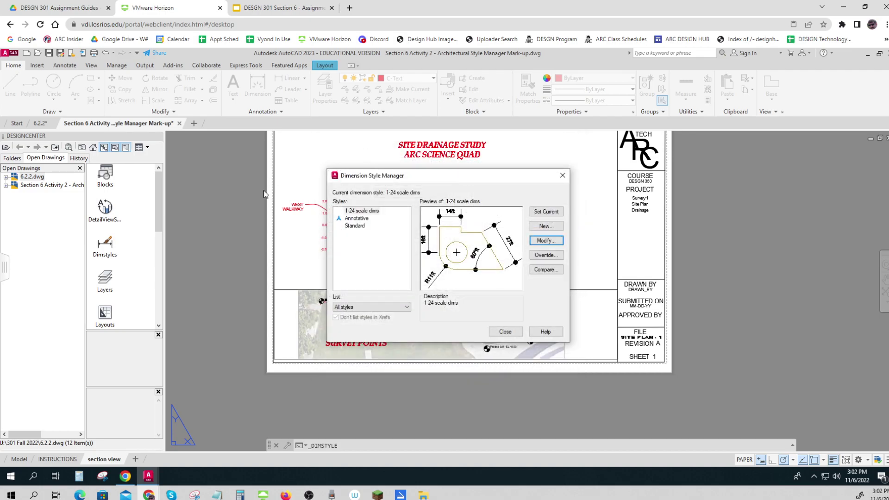
left_click(506, 332)
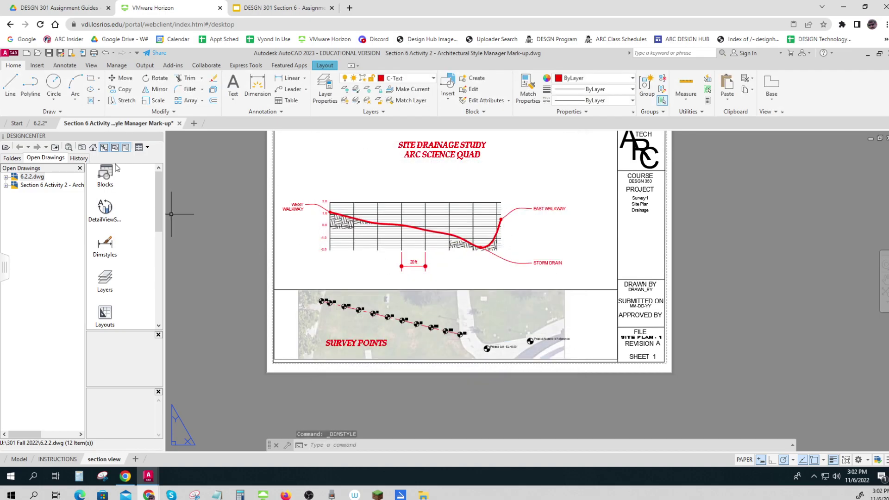
left_click(279, 112)
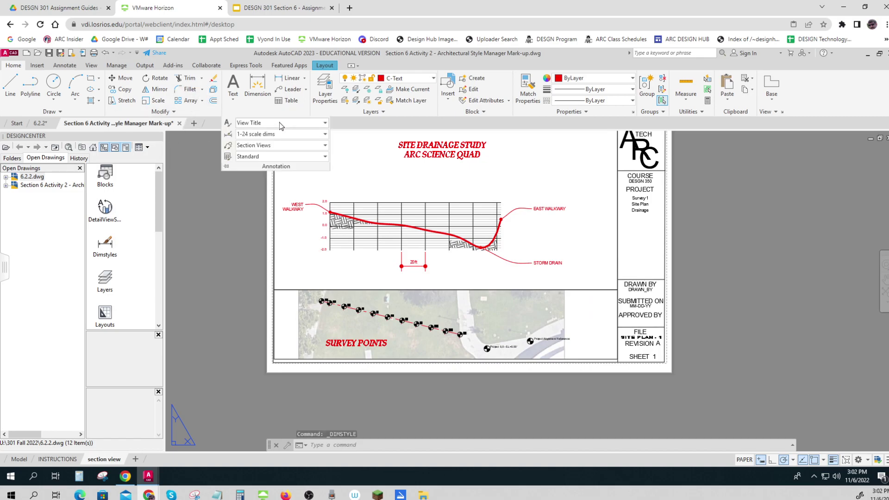
- Open the example's Section Views multileader style for inspection in the Multileader Style Manager
key("ctrl")
left_click(280, 148)
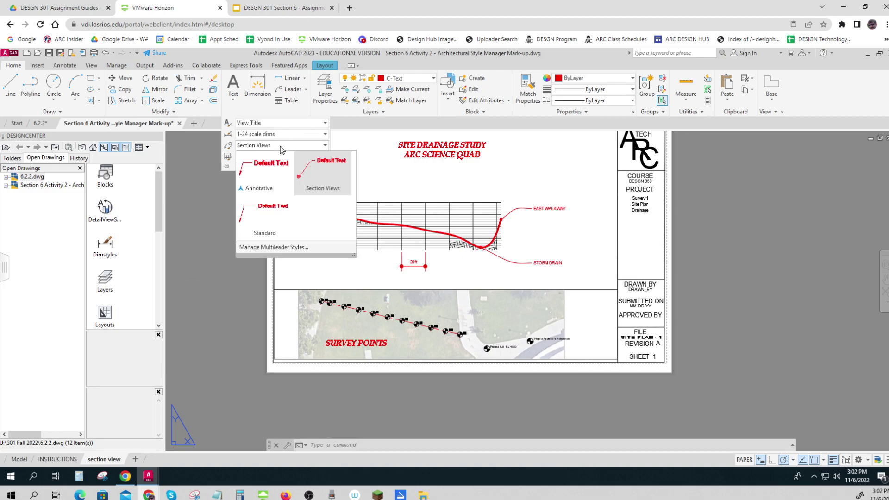
left_click(281, 247)
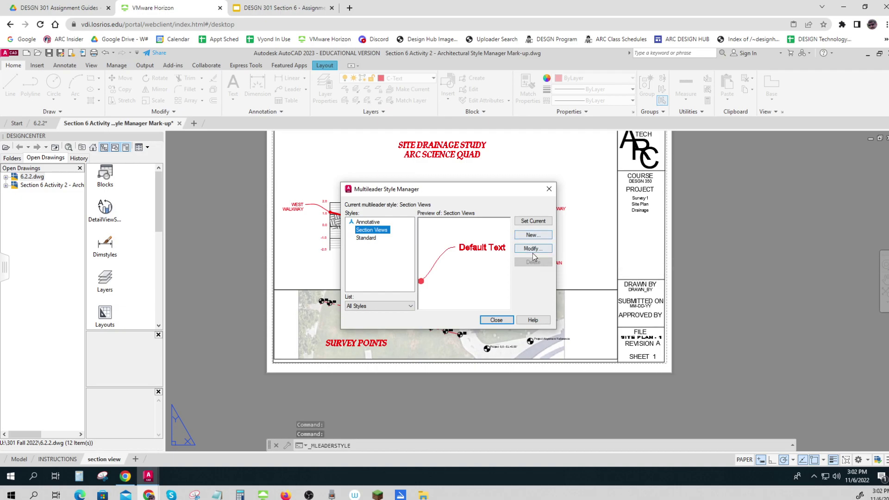
left_click(533, 252)
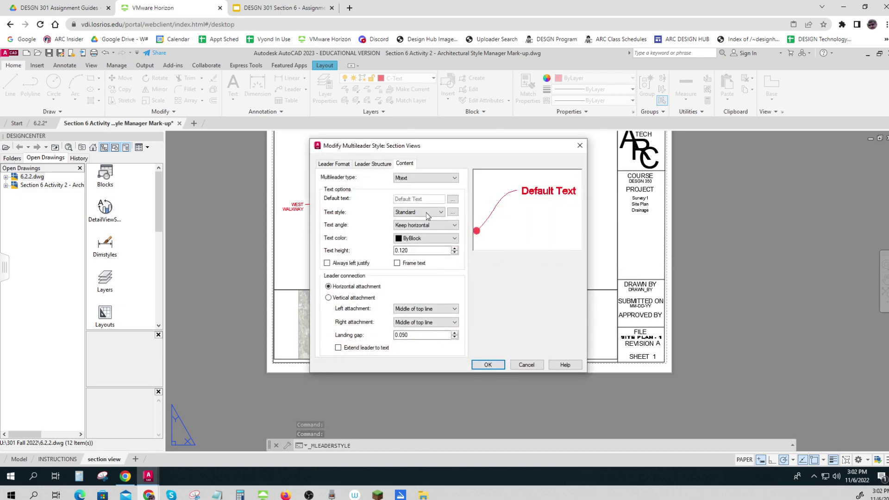
- Check Section Views' spline leader, dot arrowhead and 0.120 text height, then close without changes
left_click(412, 253)
left_click(383, 167)
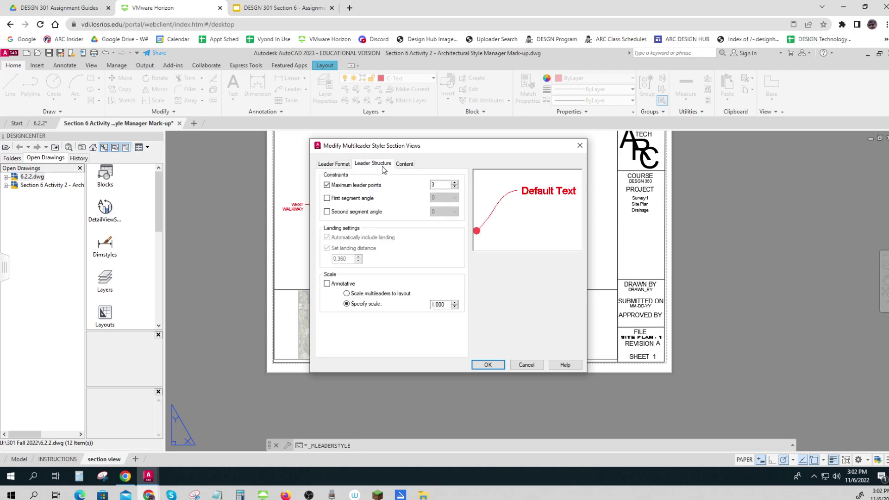
left_click(344, 167)
left_click(399, 254)
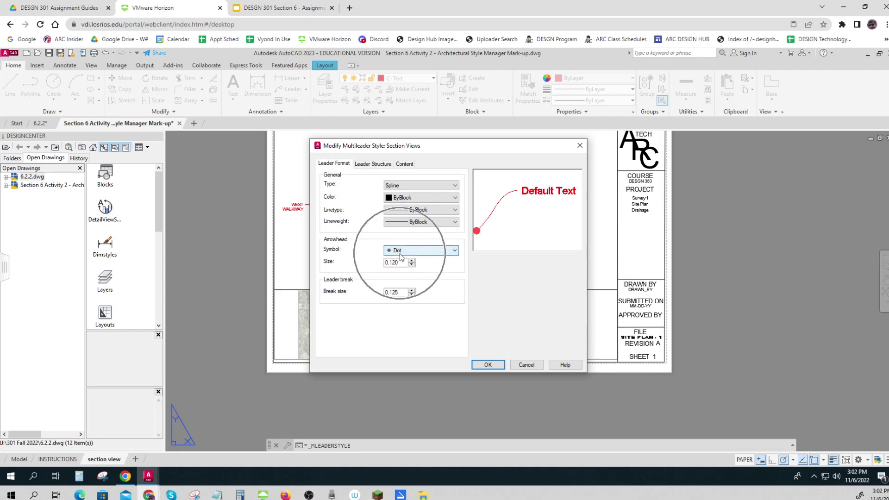
left_click(399, 185)
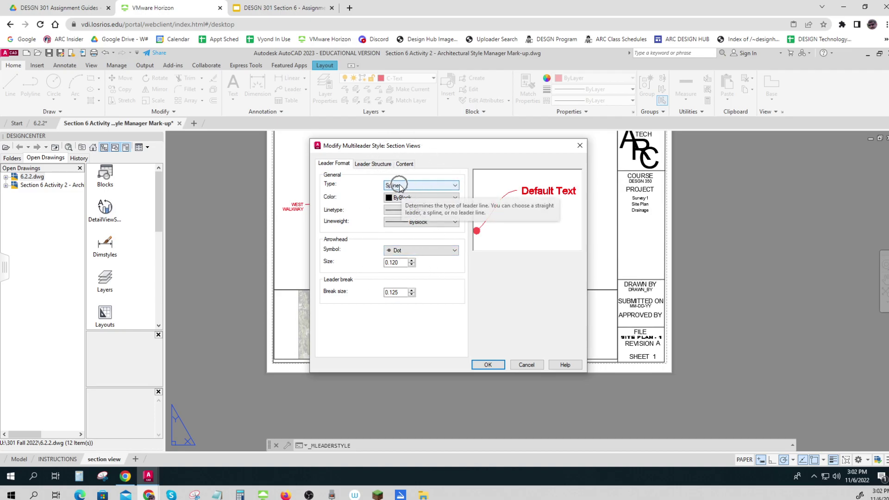
left_click(400, 252)
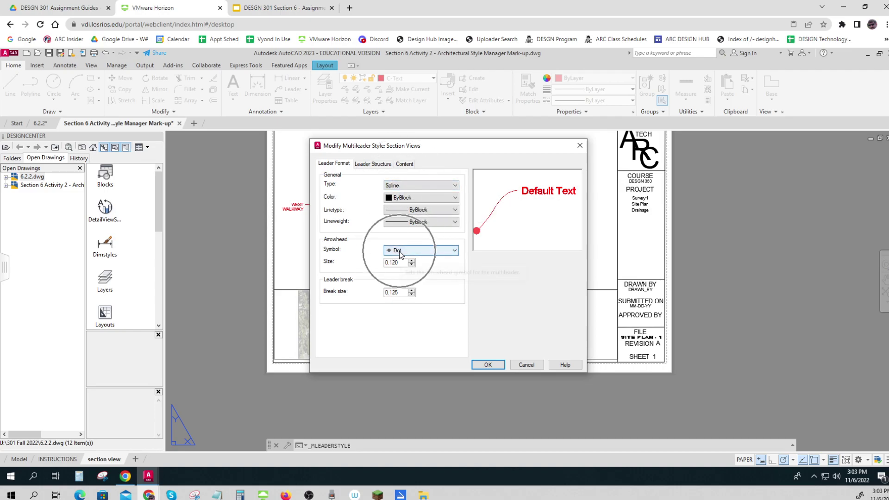
left_click(405, 163)
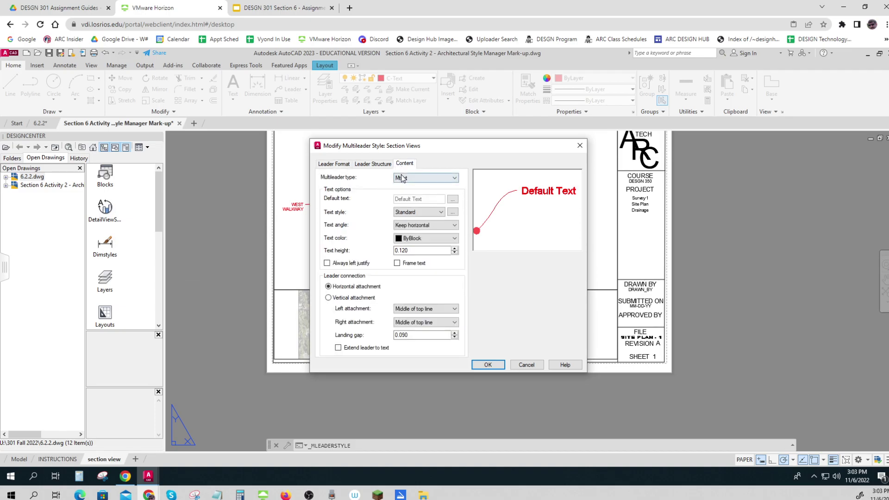
left_click(410, 250)
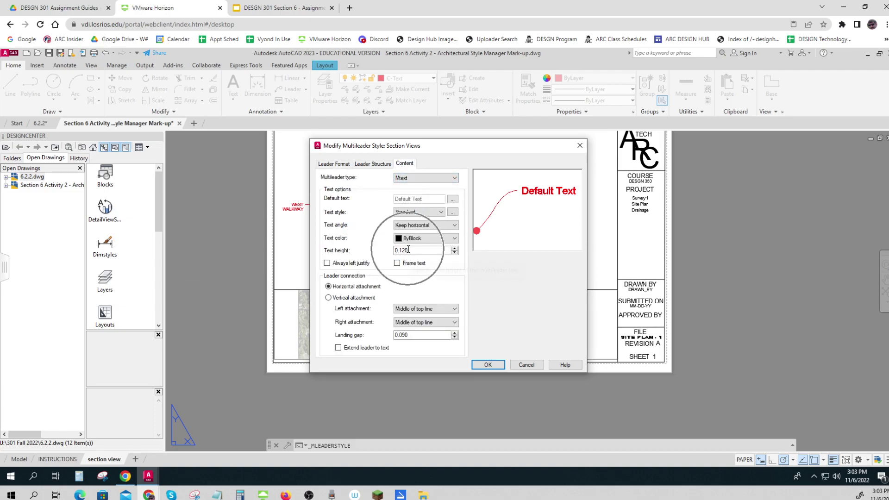
left_click(526, 365)
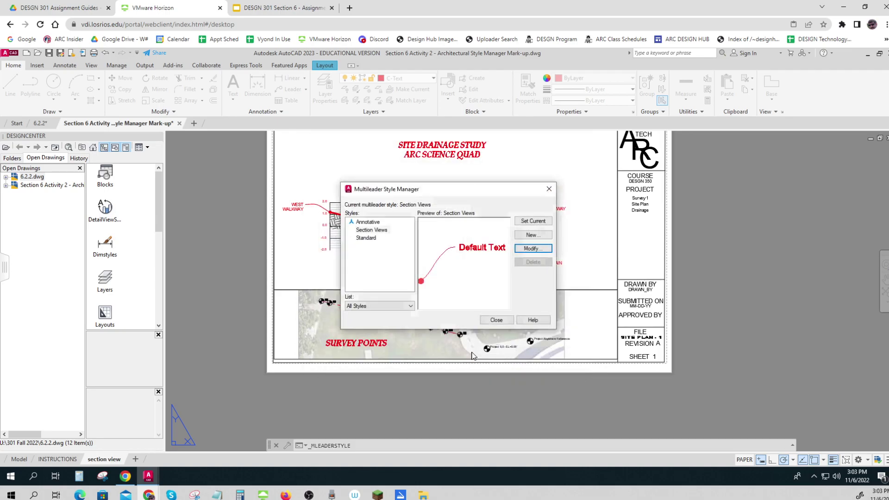
left_click(496, 320)
- In the 6.2.2 drawing, create a new multileader style named Section Views
left_click(44, 124)
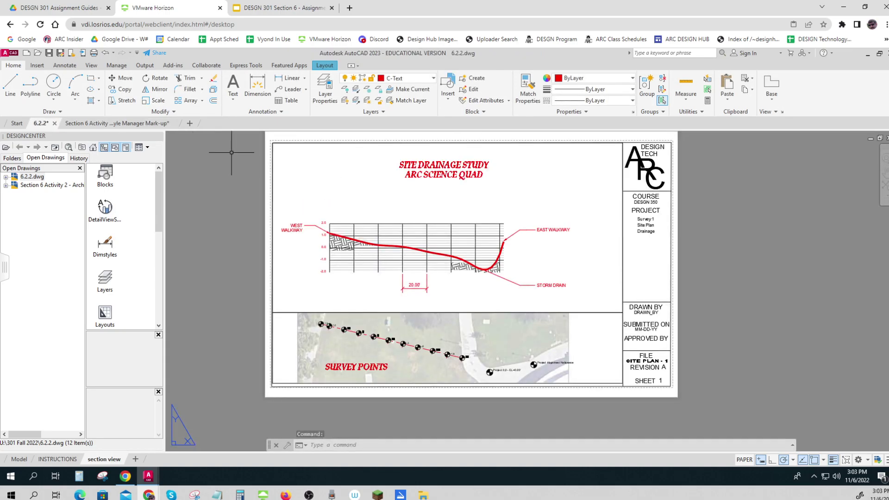
left_click(281, 111)
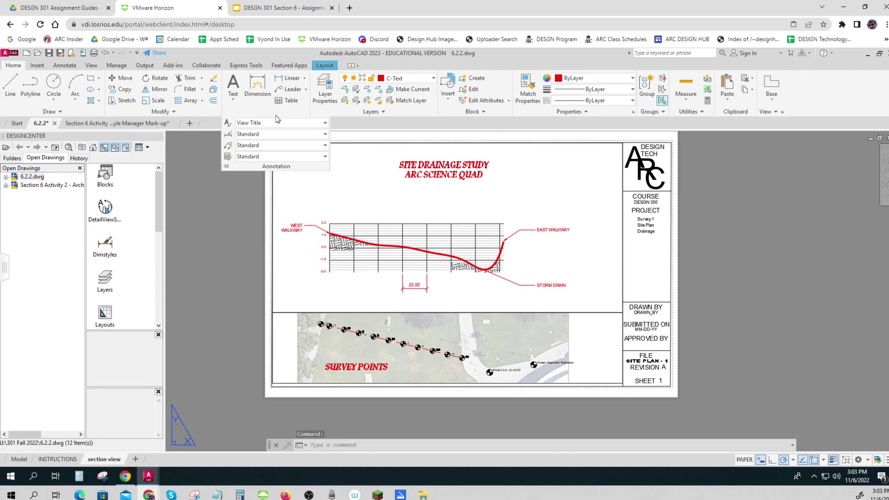
left_click(274, 145)
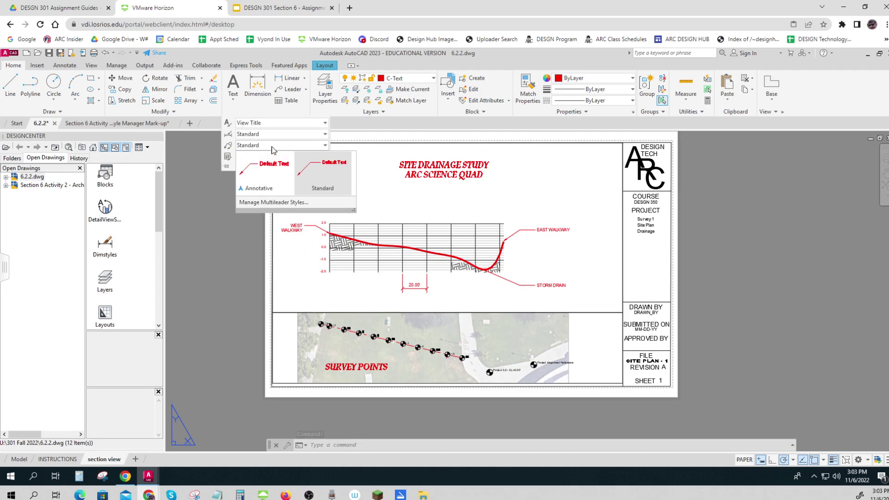
left_click(278, 202)
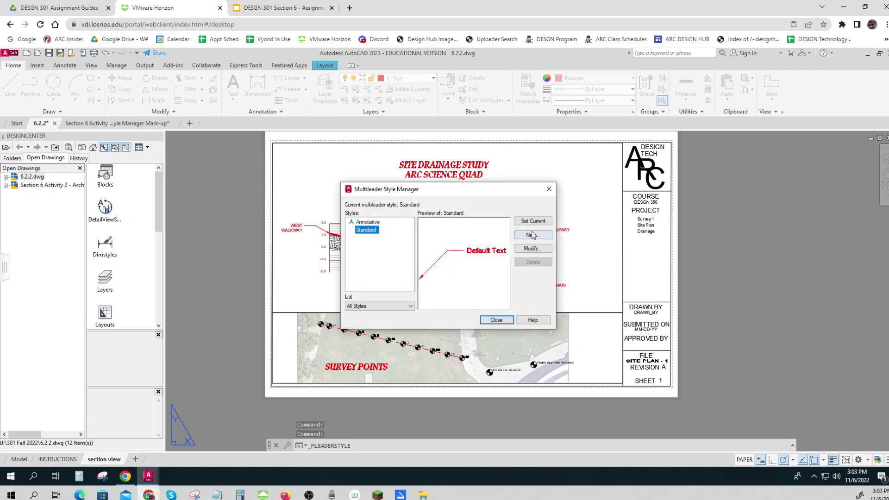
left_click(533, 235)
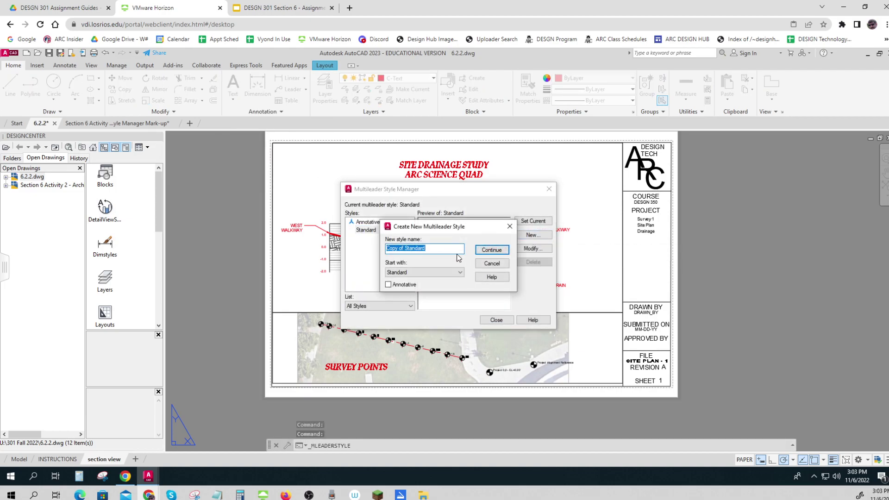
type("Section Views")
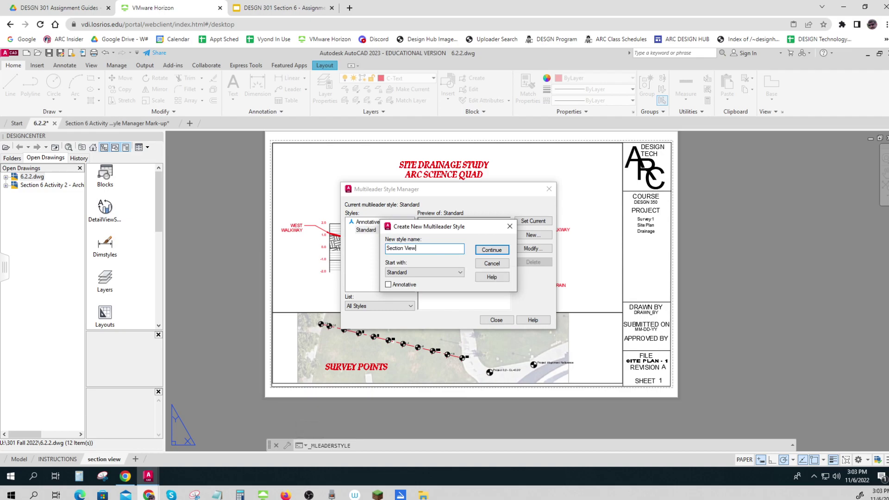
left_click(493, 251)
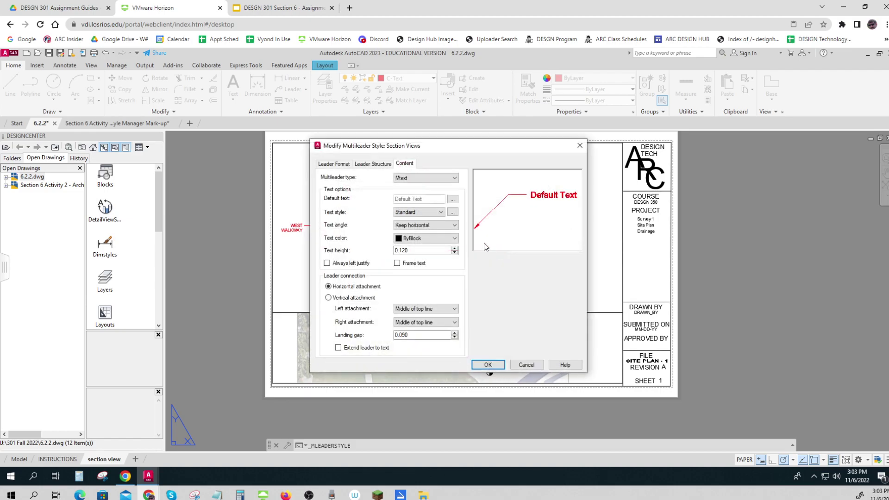
- Give Section Views a spline leader ending in a dot arrowhead and save it
left_click(331, 163)
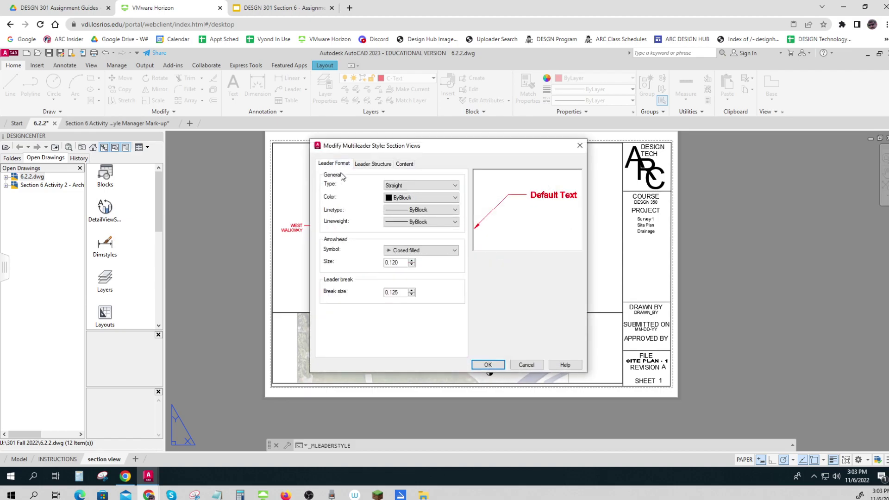
left_click(404, 188)
left_click(401, 202)
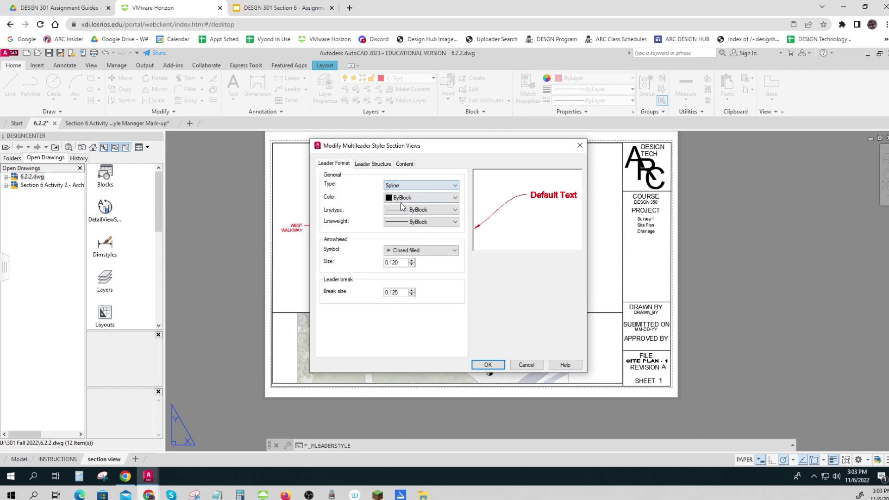
left_click(406, 253)
left_click(397, 284)
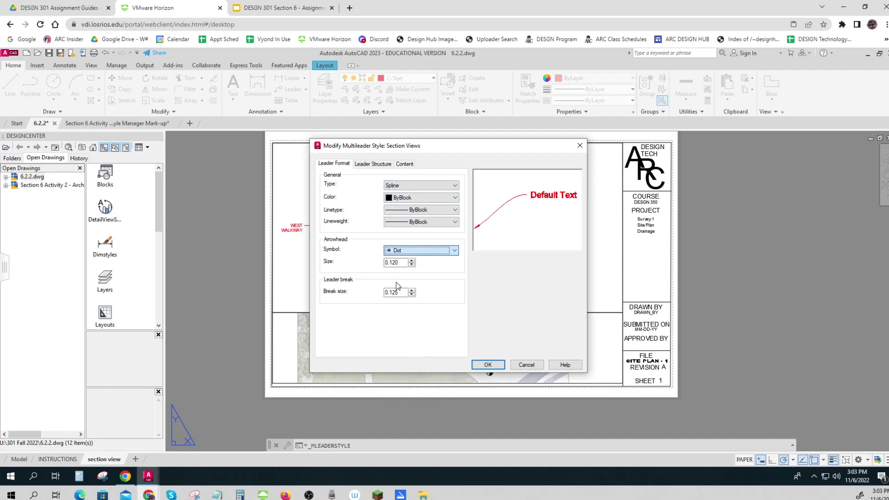
left_click(405, 164)
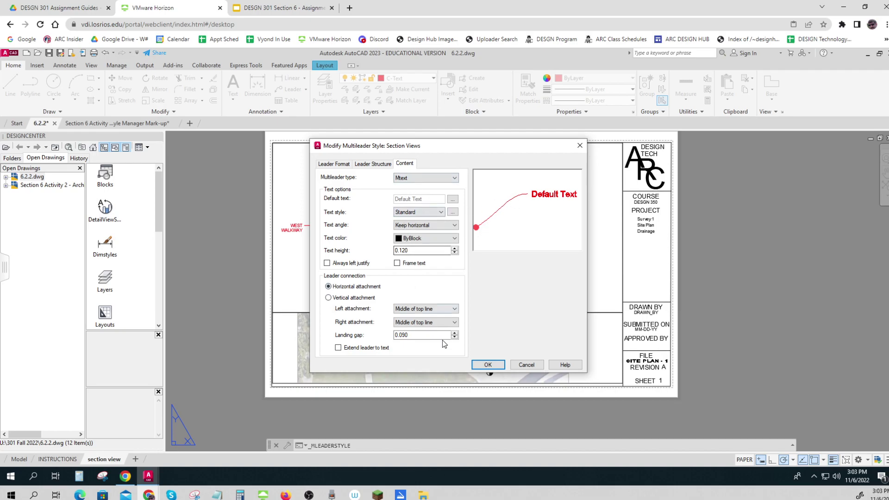
left_click(488, 365)
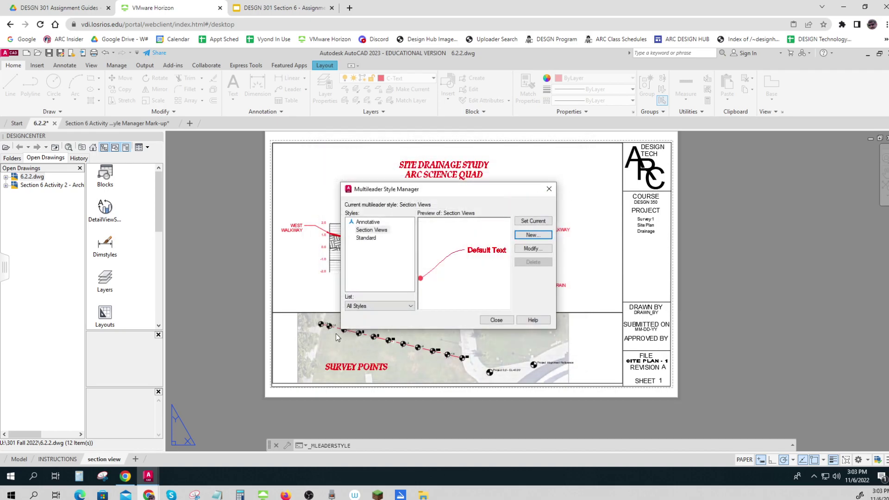
- Apply the Section Views multileader style to the WEST WALKWAY and EAST WALKWAY leaders
left_click(494, 320)
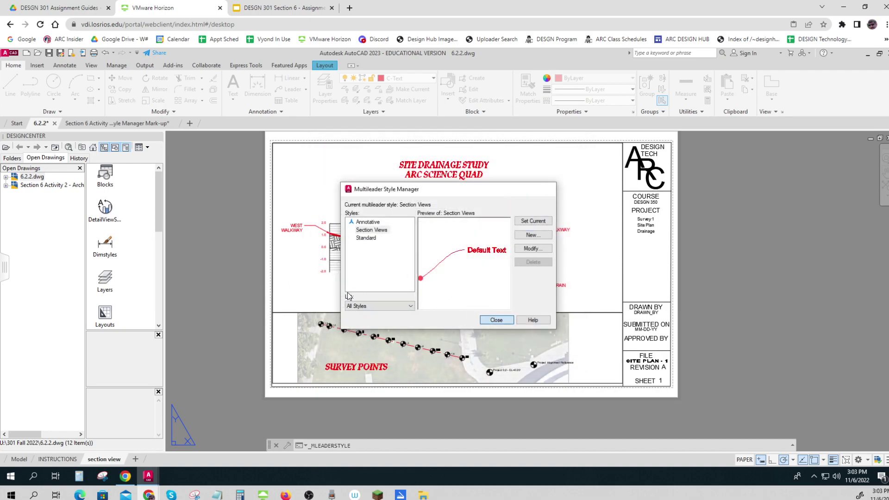
left_click(300, 226)
left_click(532, 228)
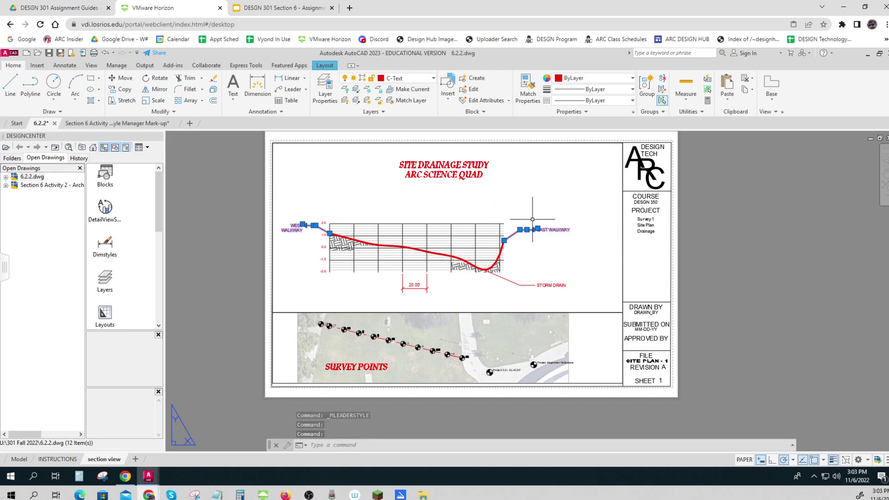
left_click(272, 112)
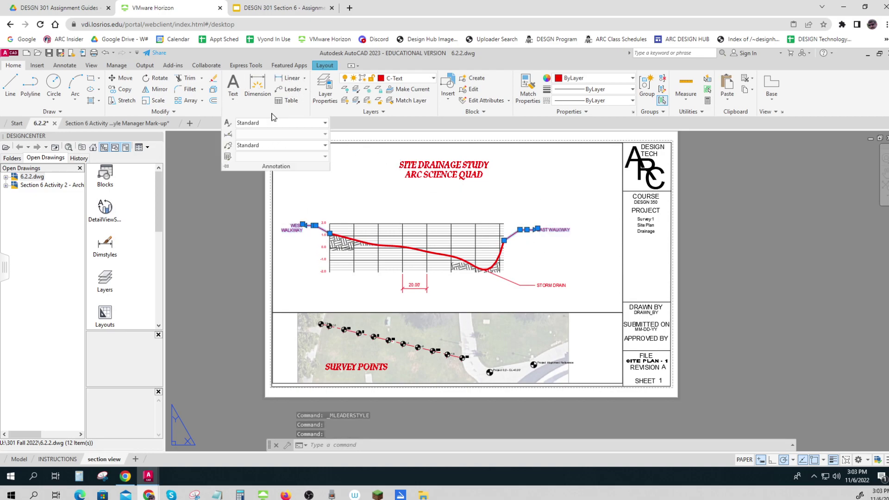
left_click(284, 145)
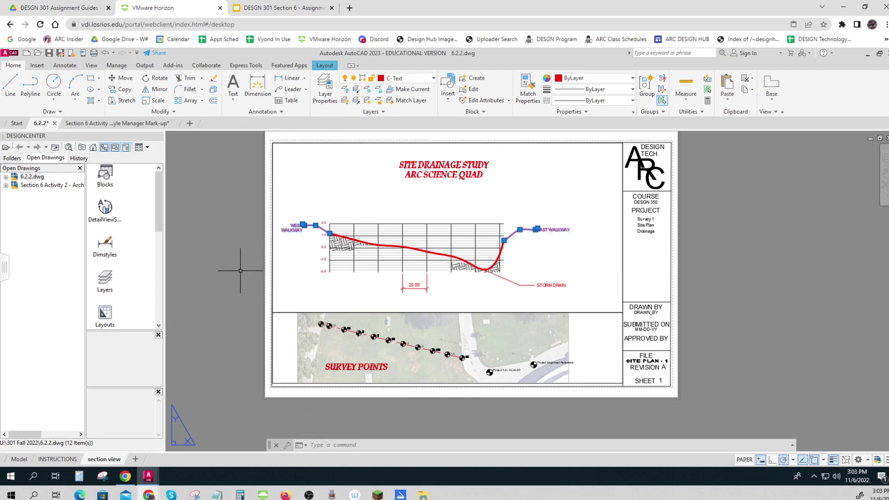
key("Escape")
key("Escape")
key("Escape")
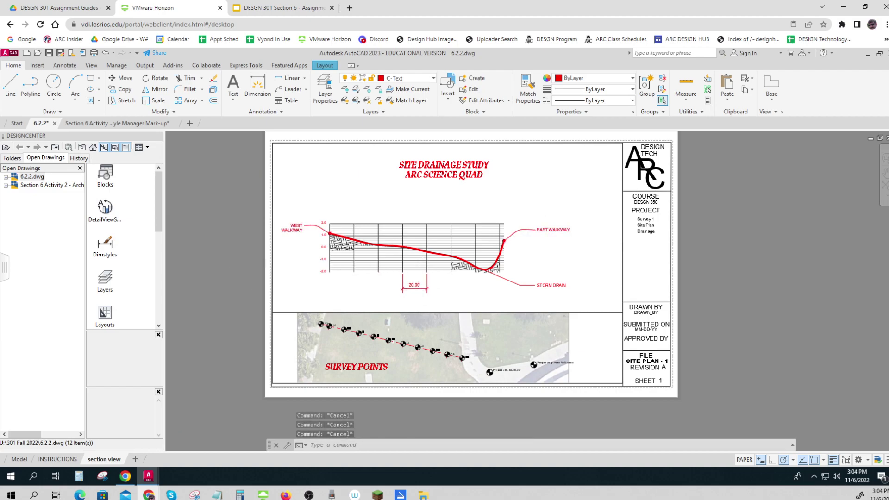
- Zoom in on the 20.00' dimension, then switch from the paper layout to model space
scroll(419, 290, "up", 2)
left_click(406, 273)
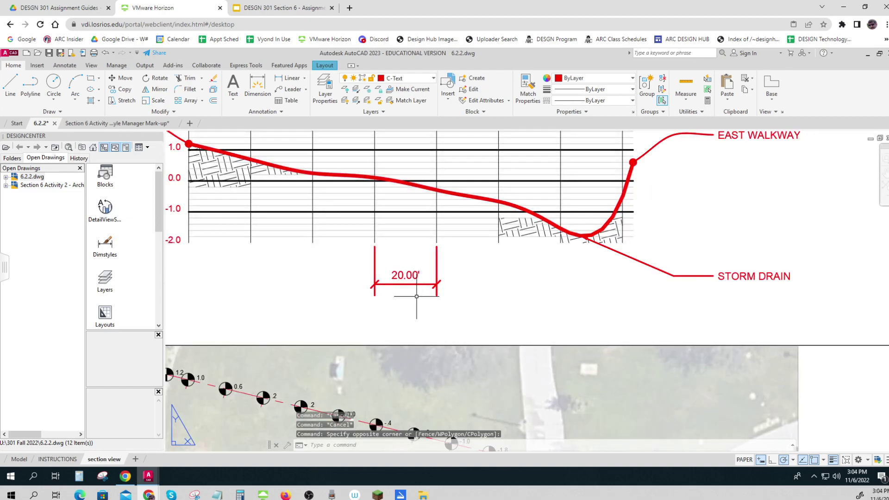
left_click(416, 288)
left_click(413, 286)
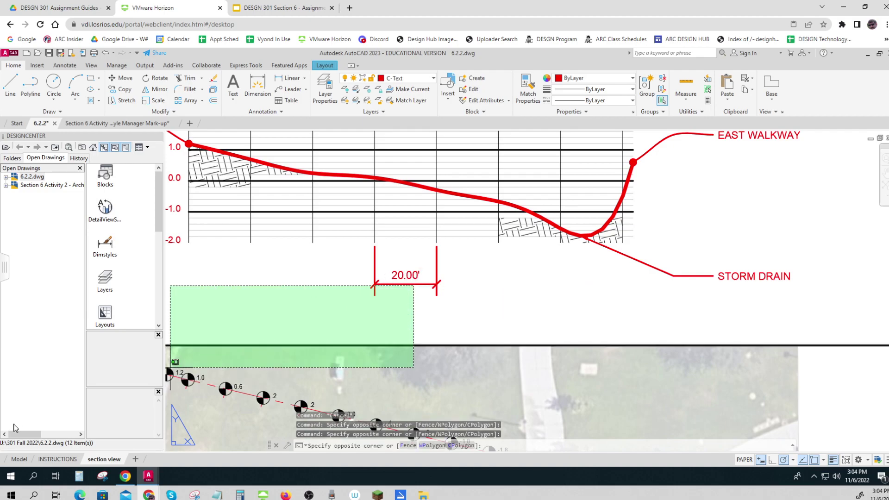
left_click(19, 460)
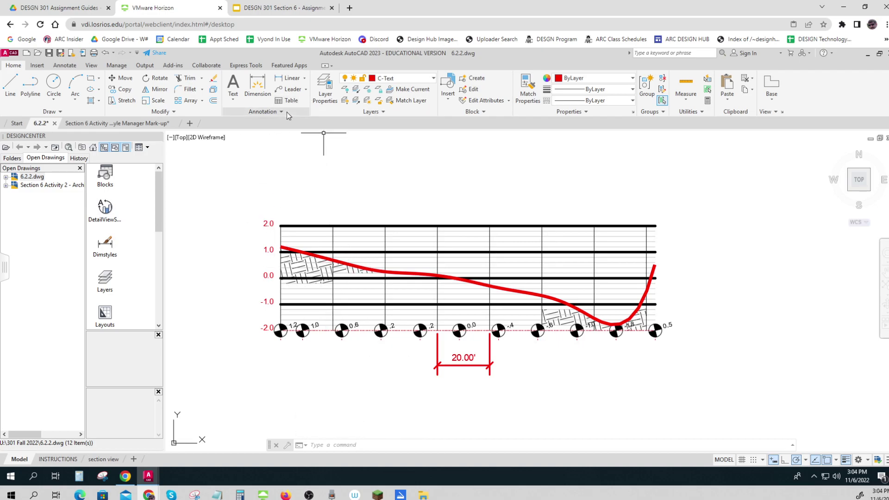
- In the Section 6 Activity example, open the 1-24 scale dims style for modification
left_click(135, 124)
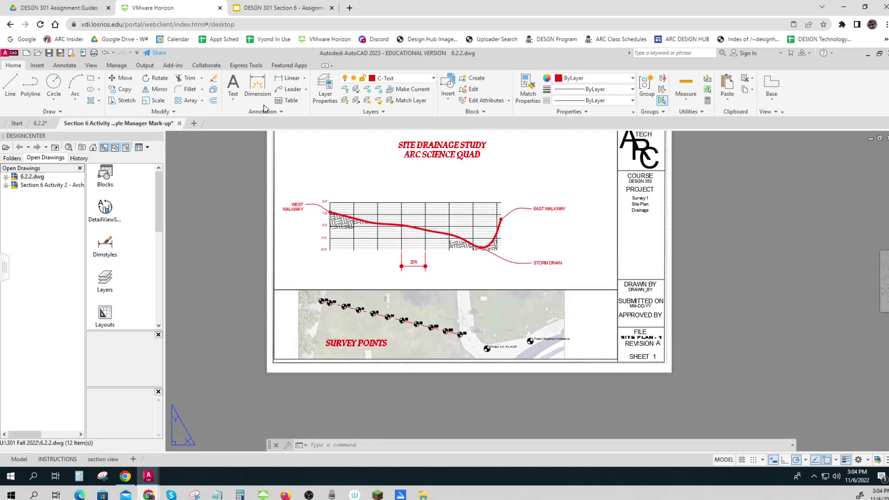
left_click(279, 113)
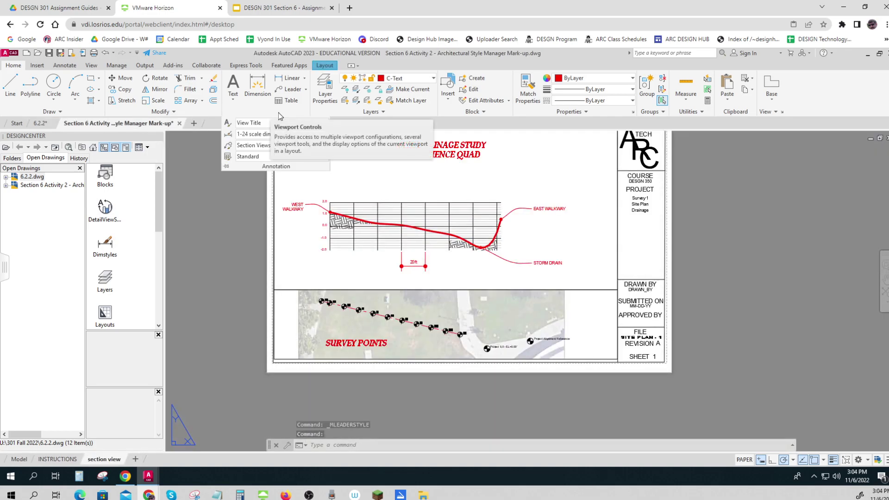
left_click(258, 134)
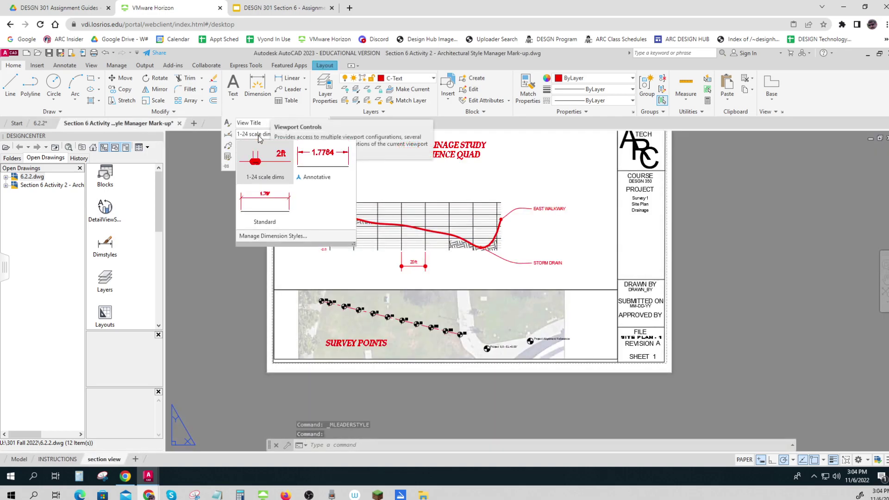
left_click(272, 236)
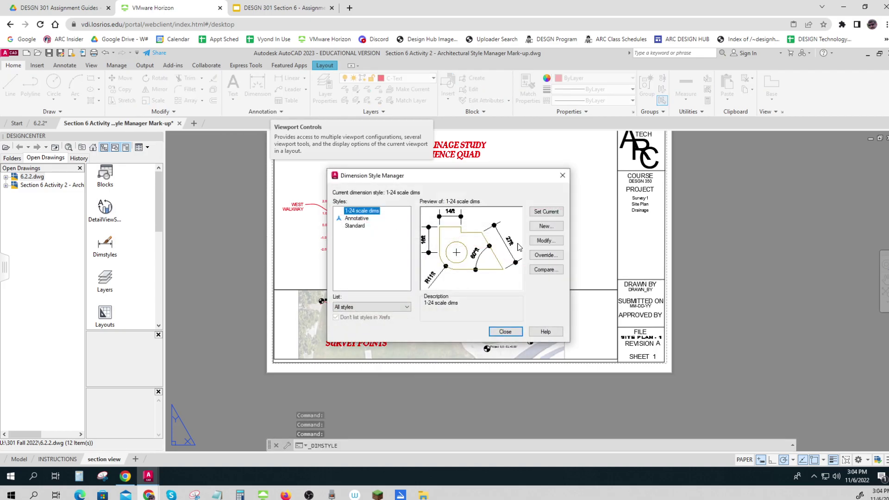
left_click(547, 240)
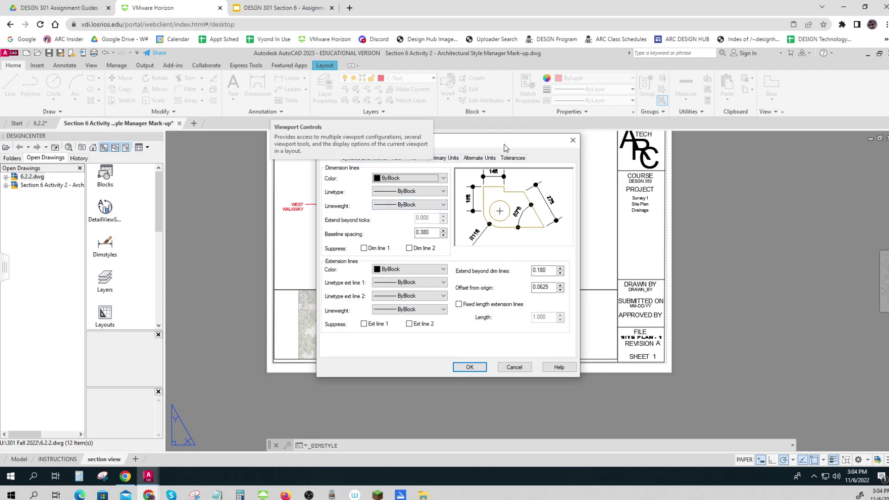
- Review the style's Fit overall scale of 24 and its Primary Units settings
left_click_drag(505, 148, 568, 179)
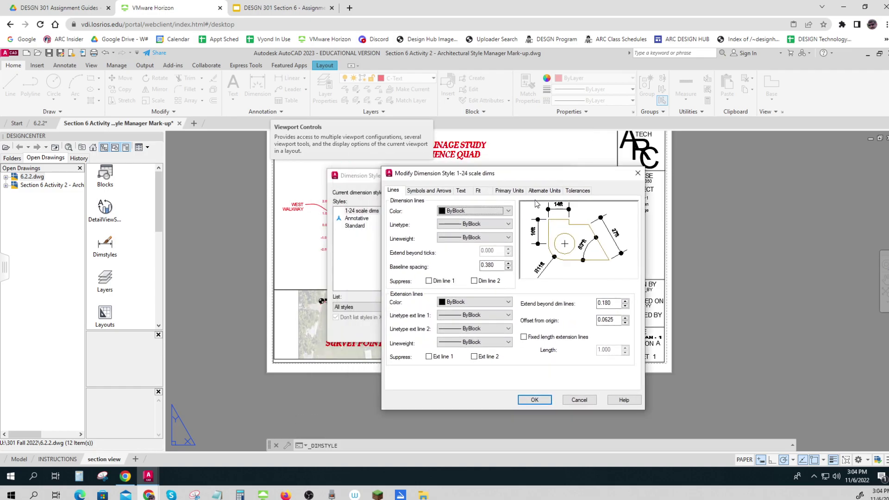
left_click(478, 190)
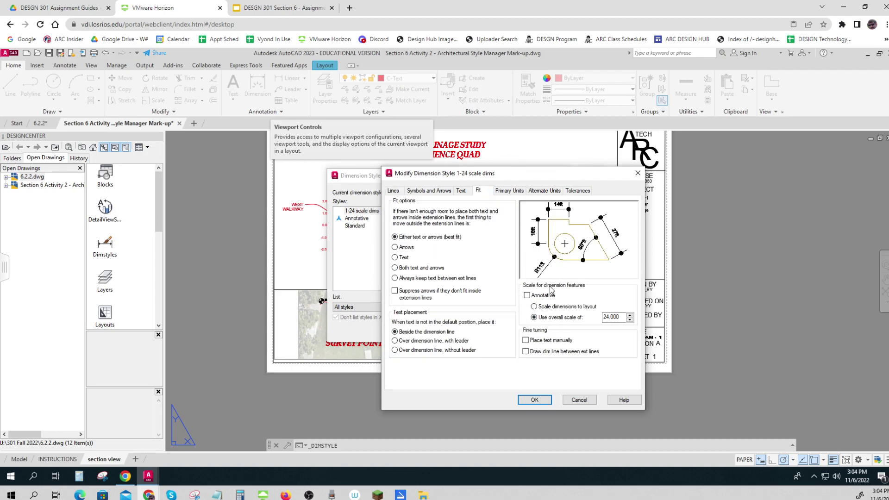
double_click(613, 318)
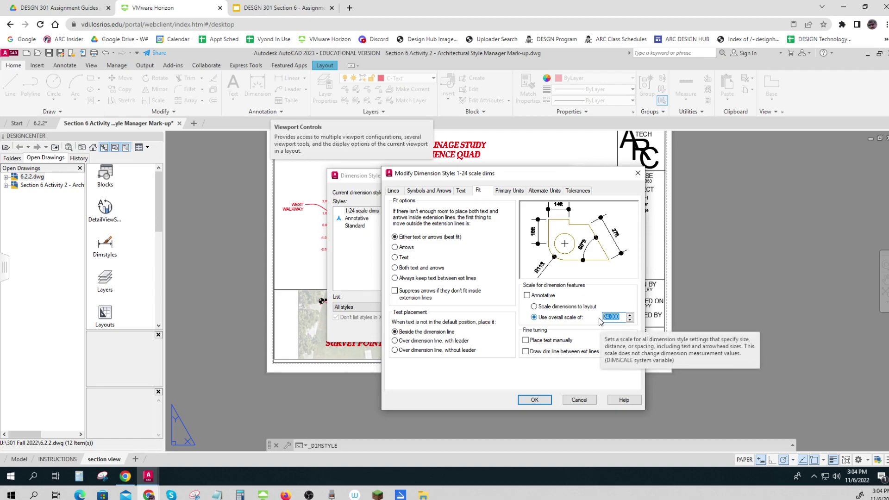
left_click(511, 192)
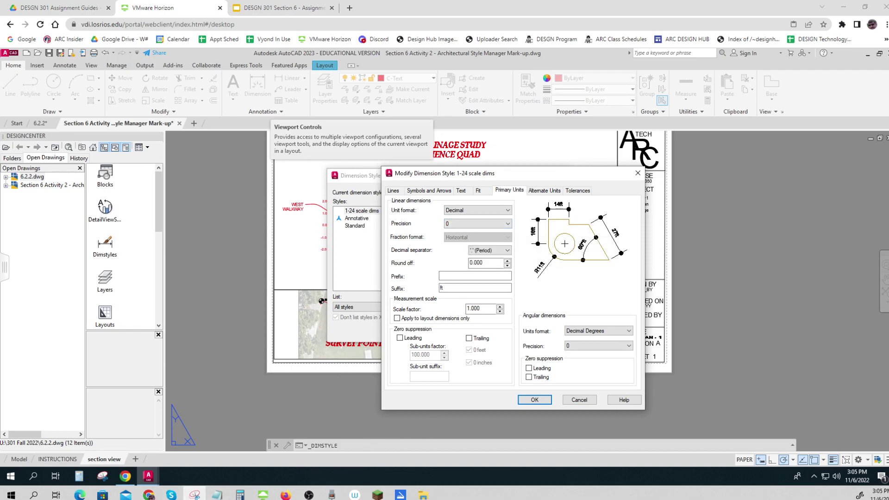
- Snip the style's unit settings (decimal, precision 0, ft suffix) and close the editor unchanged
left_click(194, 494)
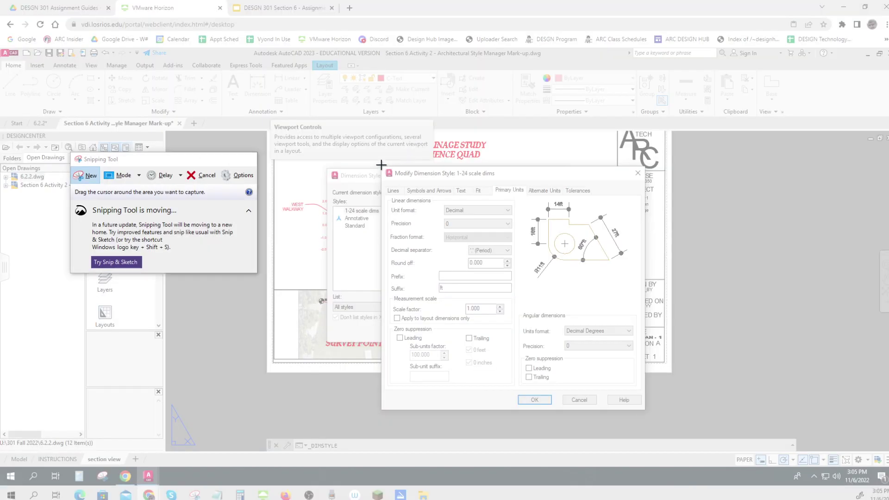
left_click_drag(382, 165, 644, 410)
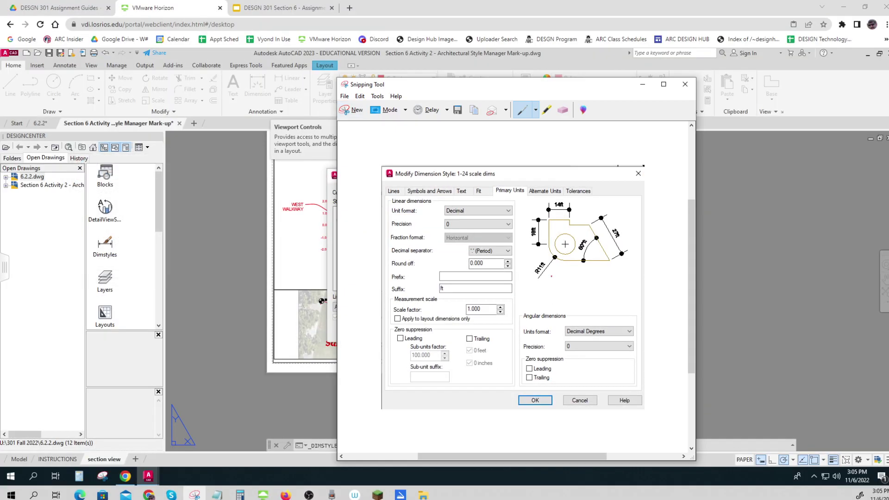
key("super+Down")
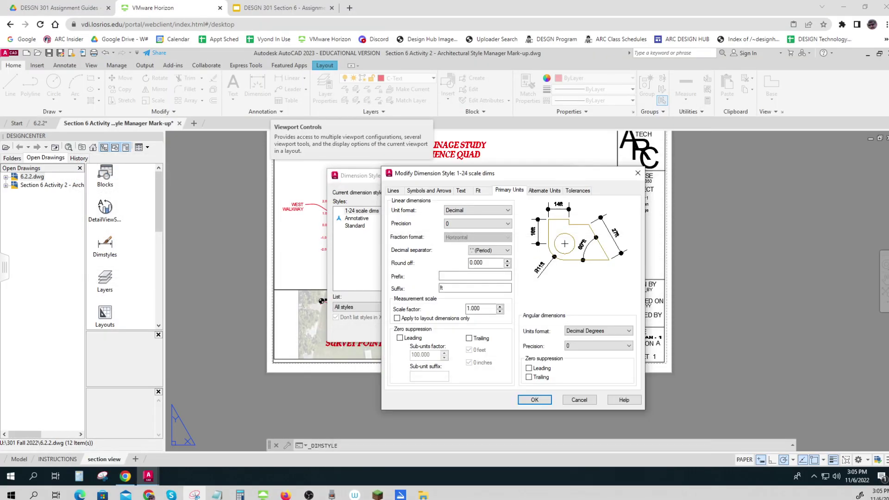
left_click(638, 174)
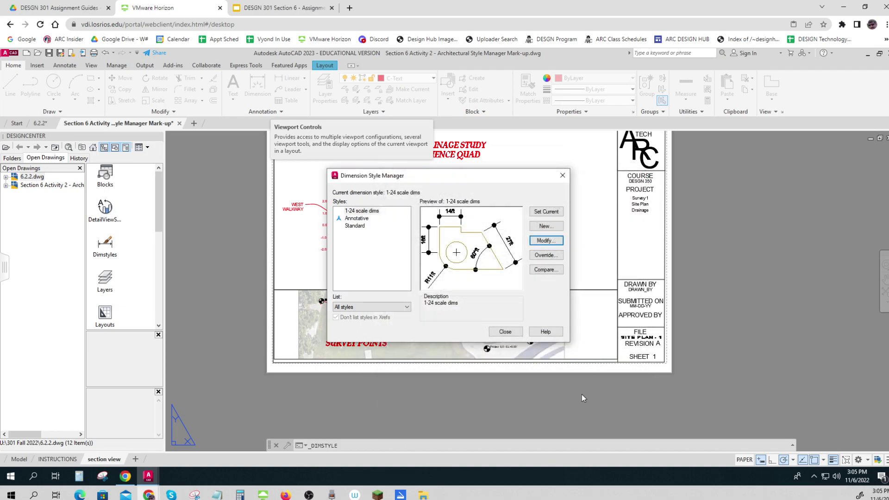
- Close the example's style manager and open the Dimension Style Manager in the 6.2.2 drawing
left_click(505, 331)
left_click(40, 124)
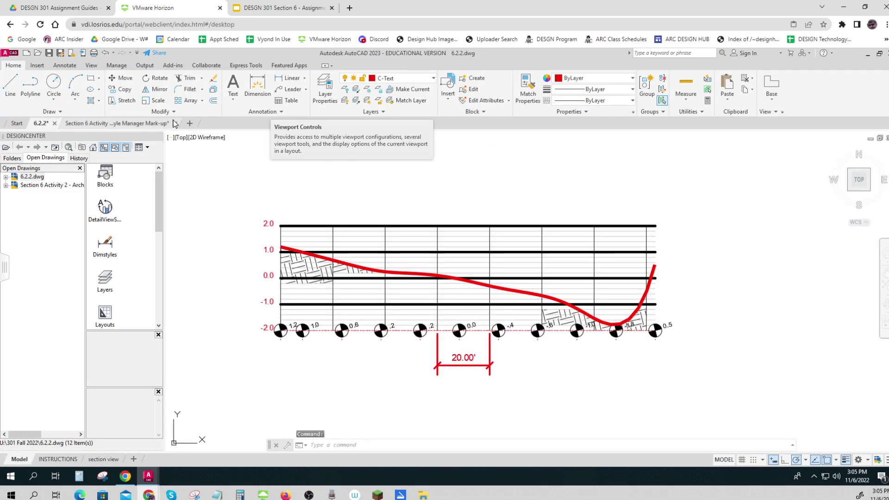
left_click(256, 111)
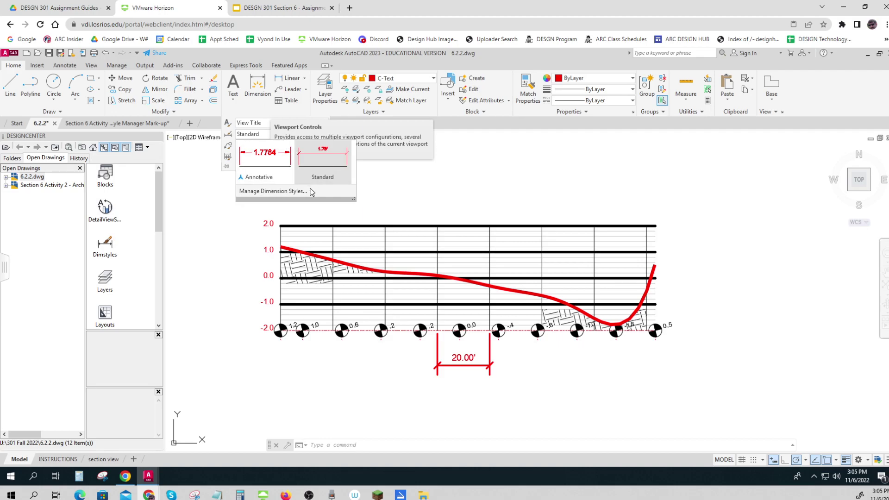
left_click(273, 185)
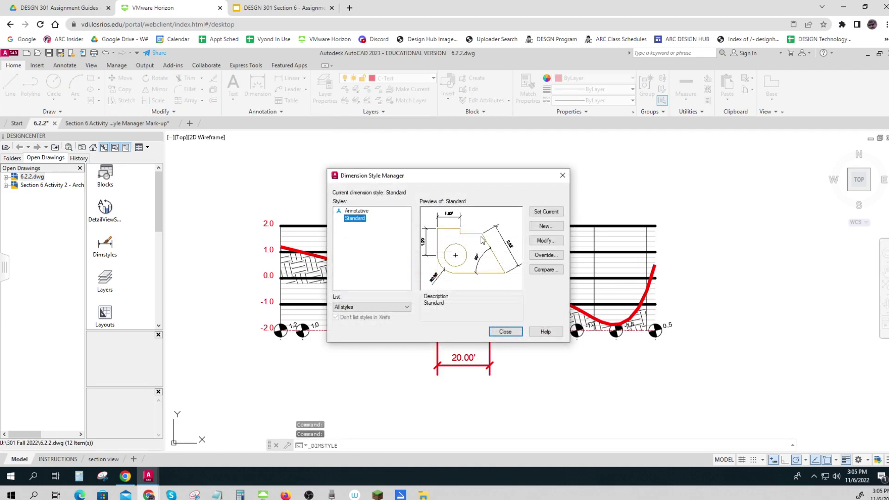
- Create a new dimension style named 1-24 scale dims based on Standard
left_click(545, 226)
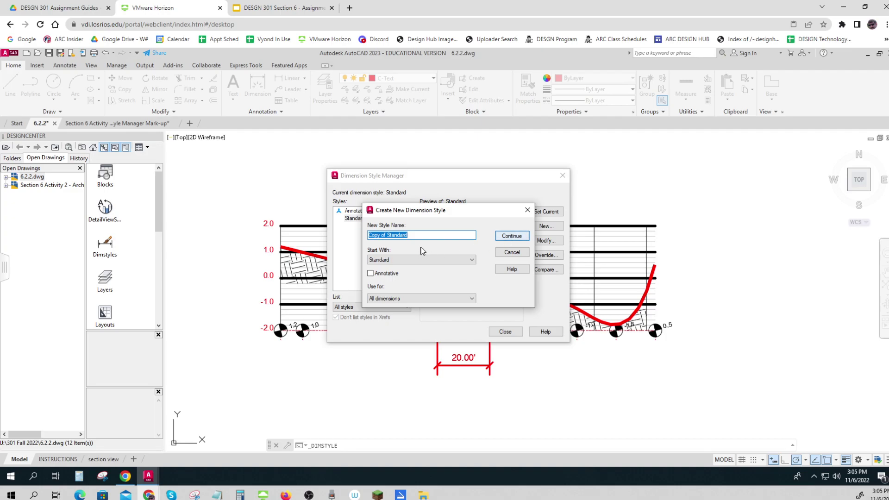
left_click_drag(409, 235, 337, 240)
type("1-24 scale dims")
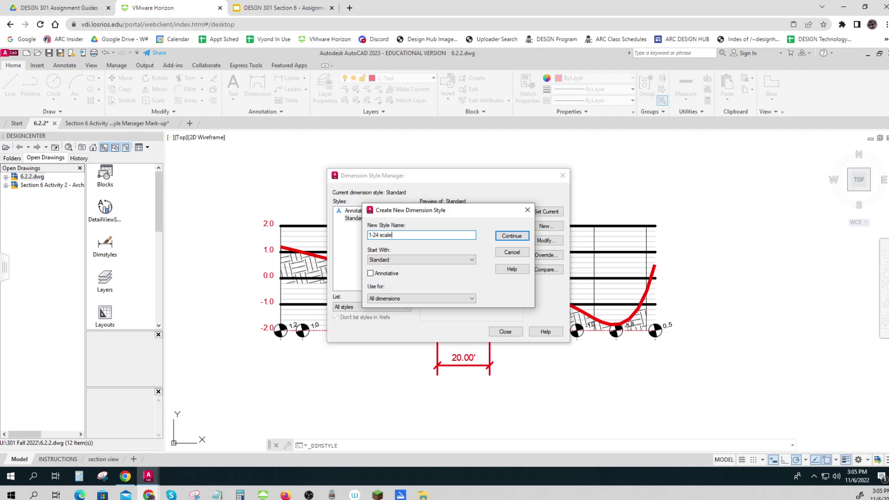
left_click(514, 238)
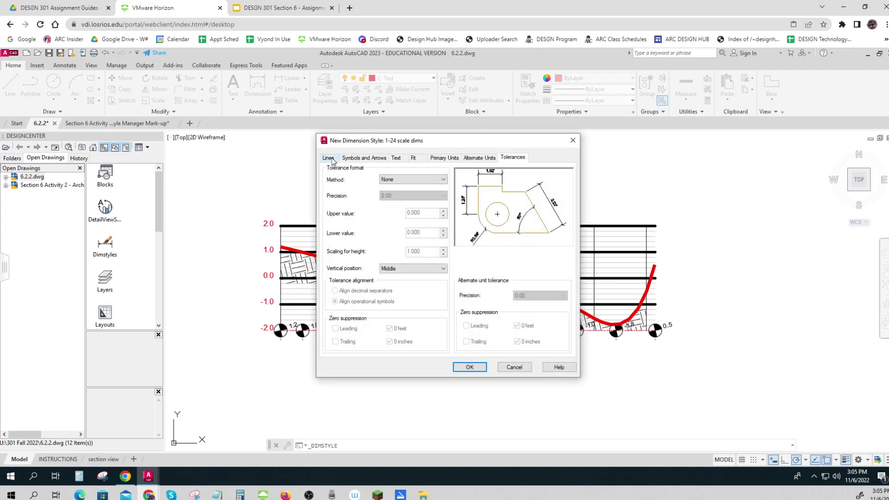
- Set the style's primary units to precision 0 with an ft suffix
left_click(444, 158)
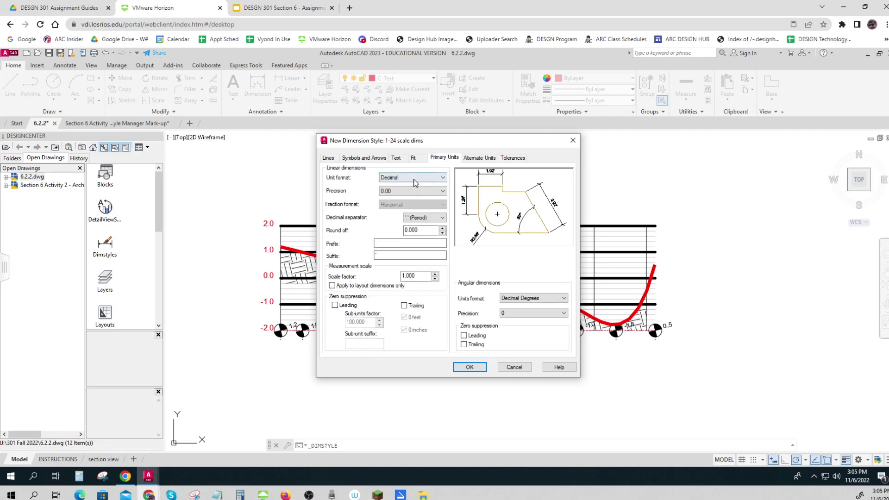
left_click(411, 191)
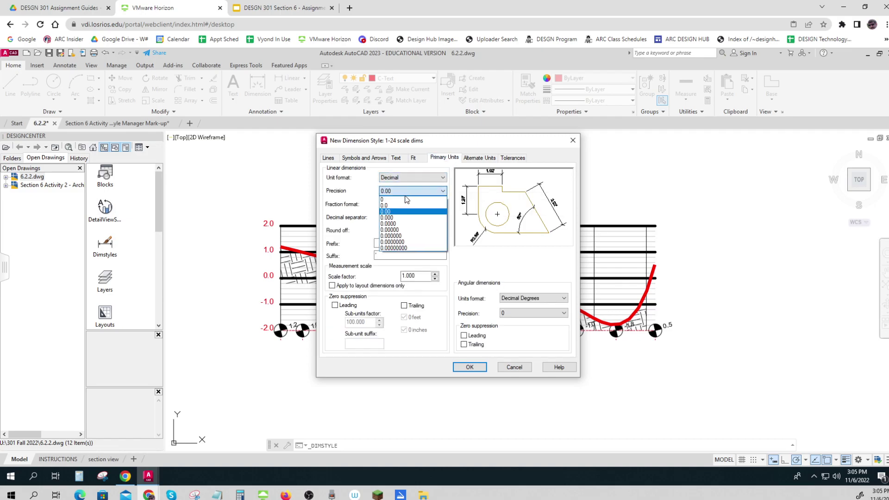
left_click(406, 199)
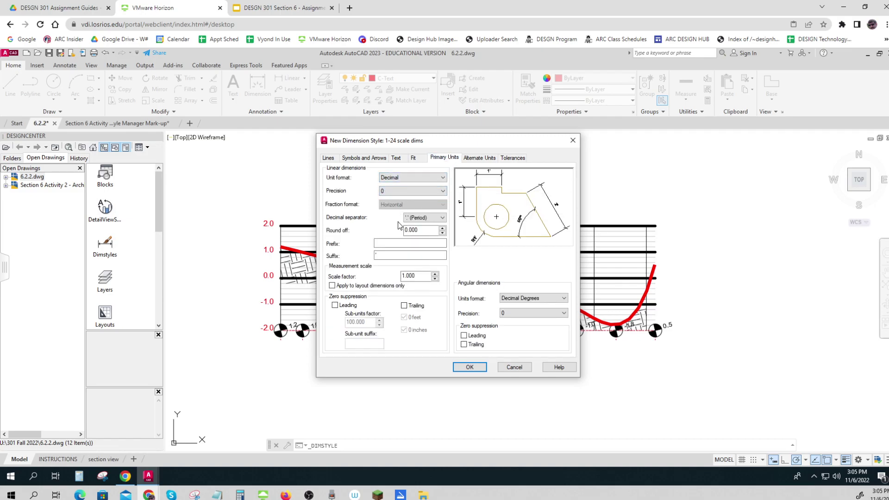
double_click(389, 256)
left_click(378, 254)
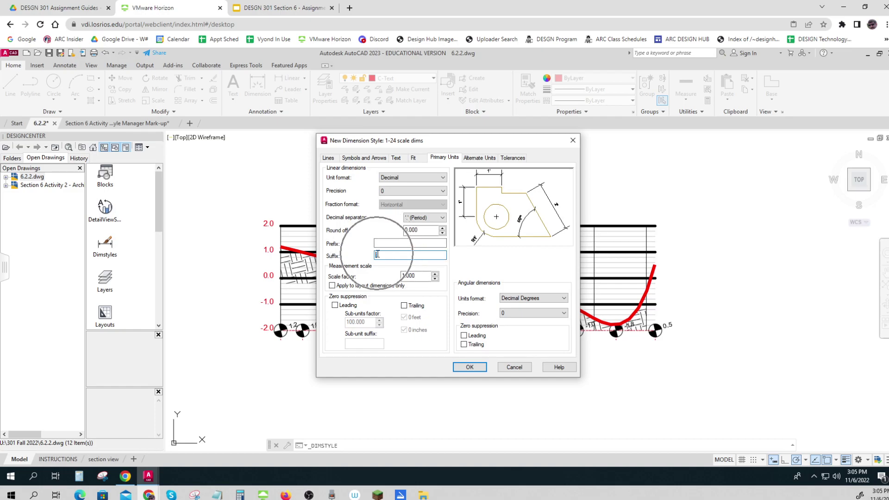
left_click(377, 254)
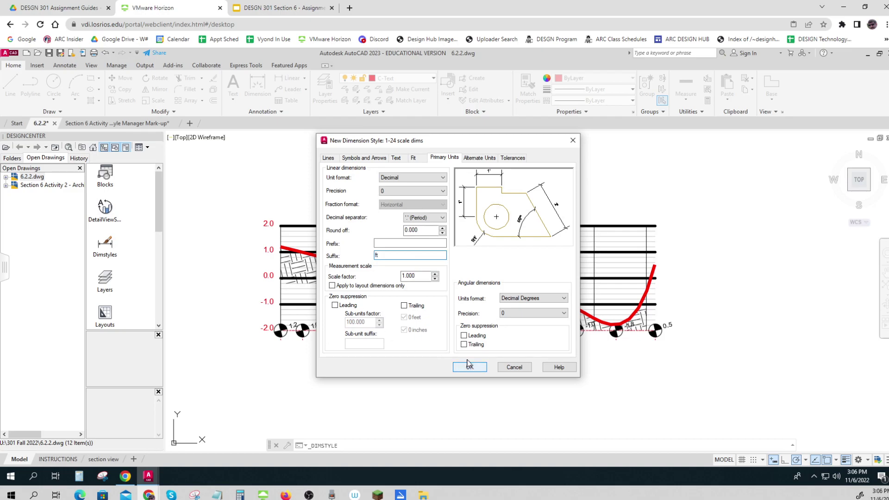
- Make both arrowheads Dot, accept the style, and close the style manager
left_click(329, 158)
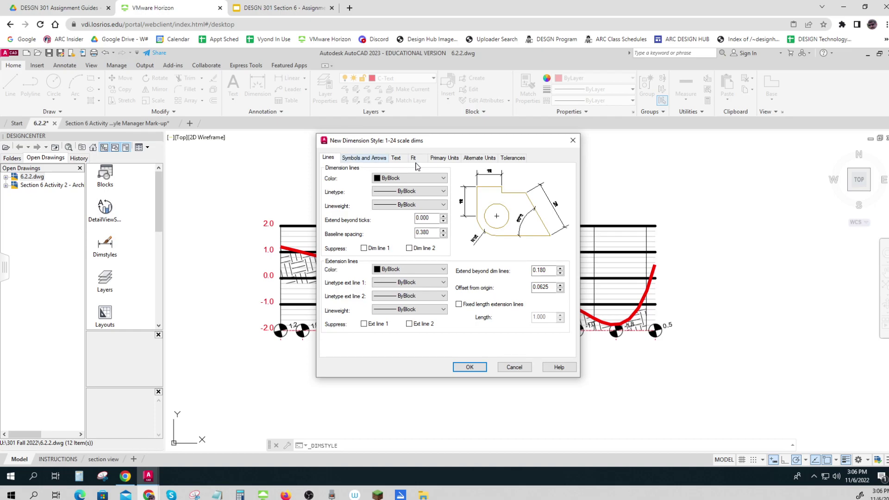
left_click_drag(446, 144, 450, 166)
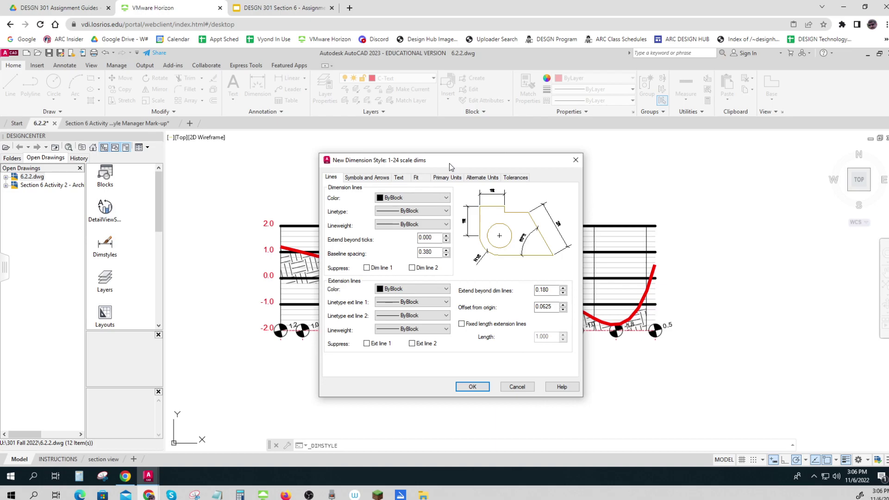
left_click(367, 180)
left_click(379, 209)
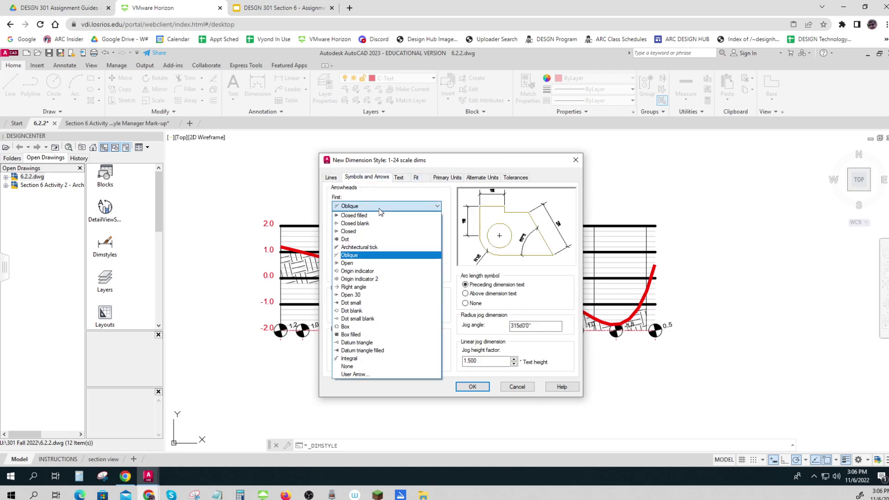
left_click(352, 240)
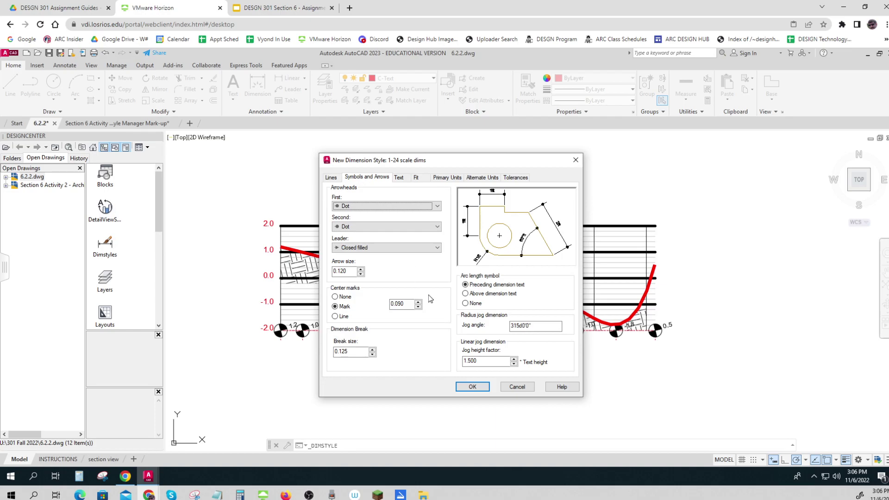
left_click(472, 387)
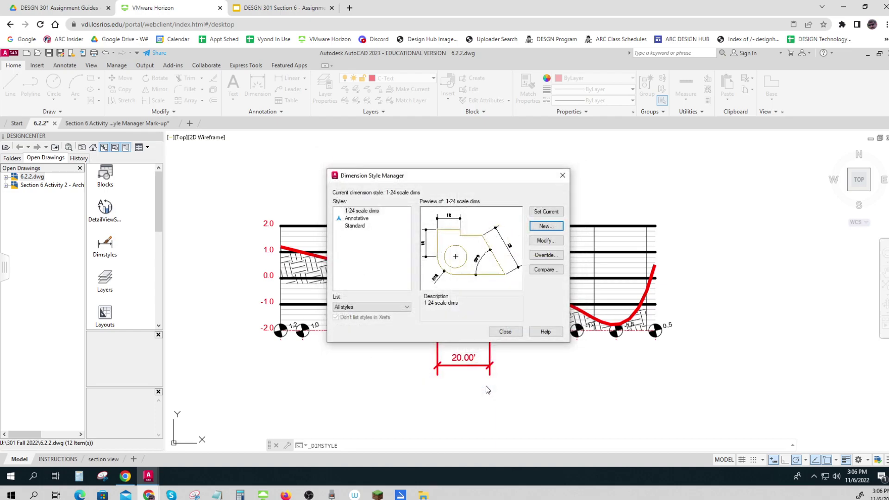
left_click(504, 332)
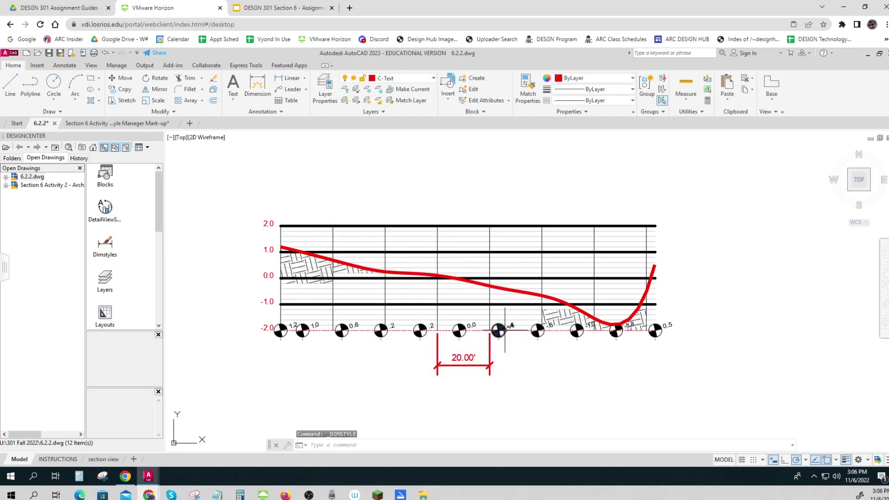
- Apply the 1-24 scale dims style to the selected 20.00' dimension
left_click(487, 364)
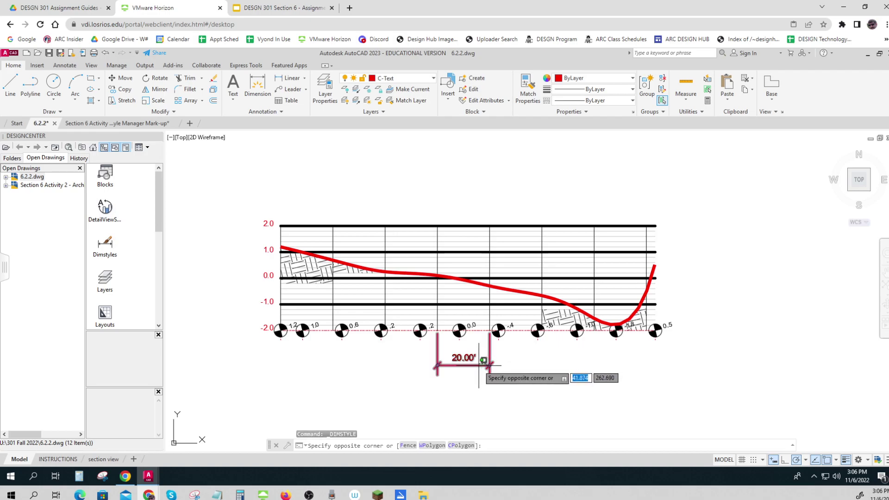
left_click(478, 366)
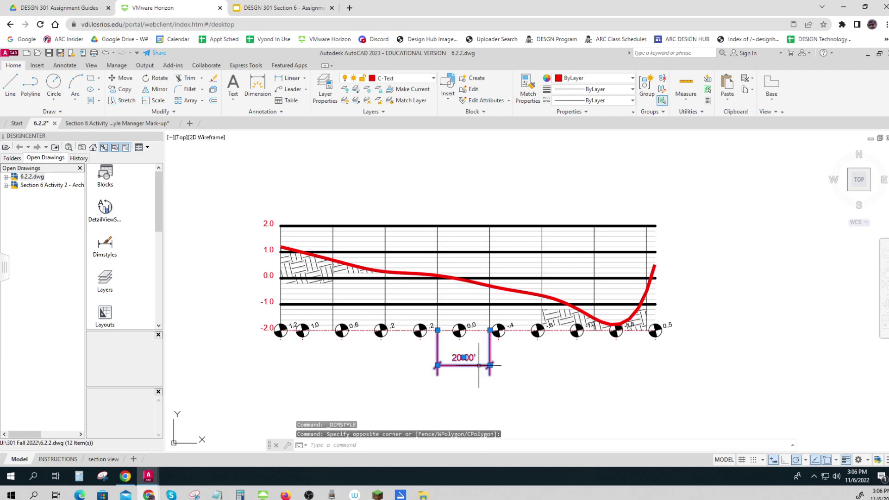
left_click(280, 113)
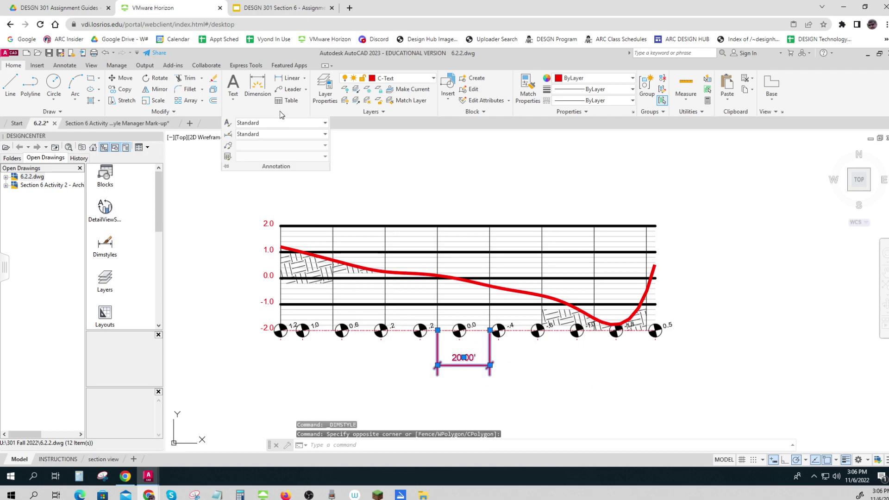
left_click(283, 135)
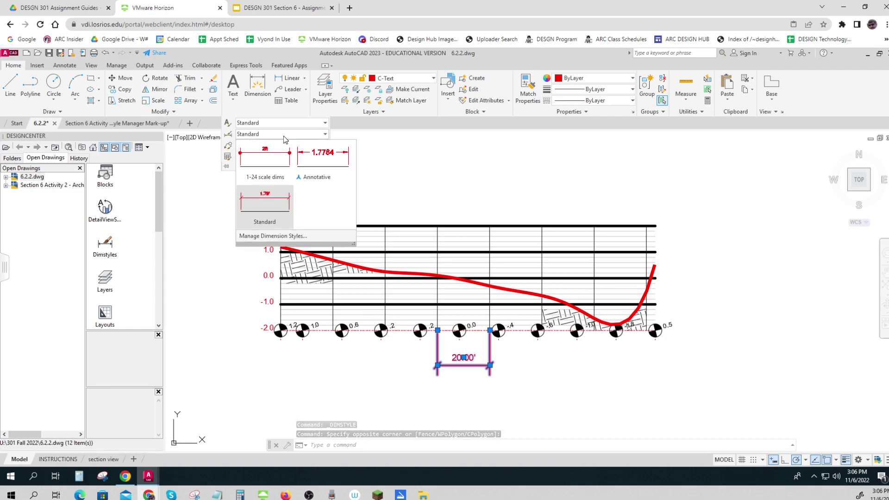
left_click(277, 162)
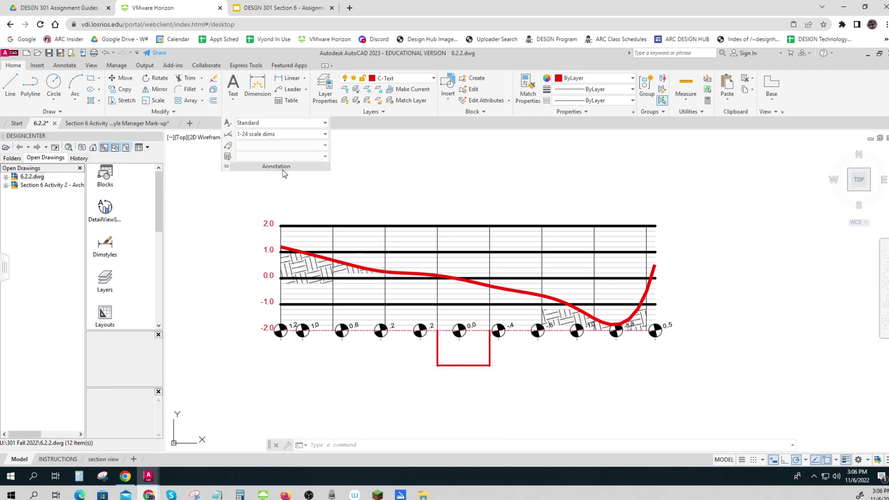
type("d")
key("Return")
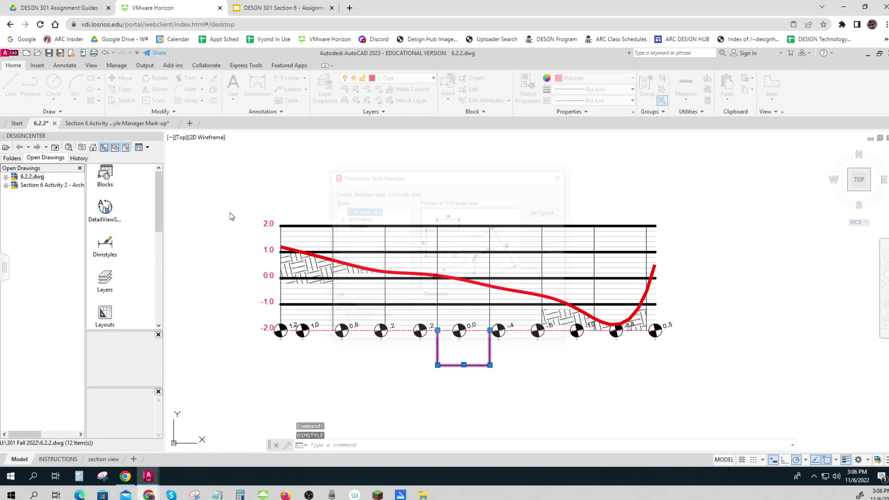
left_click(505, 332)
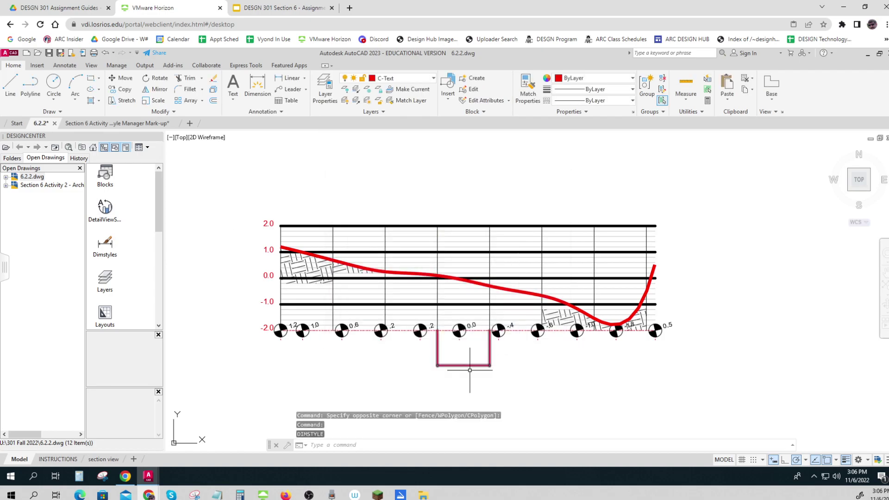
- Change the 1-24 scale dims overall scale to 2 and clear the selection
left_click(281, 110)
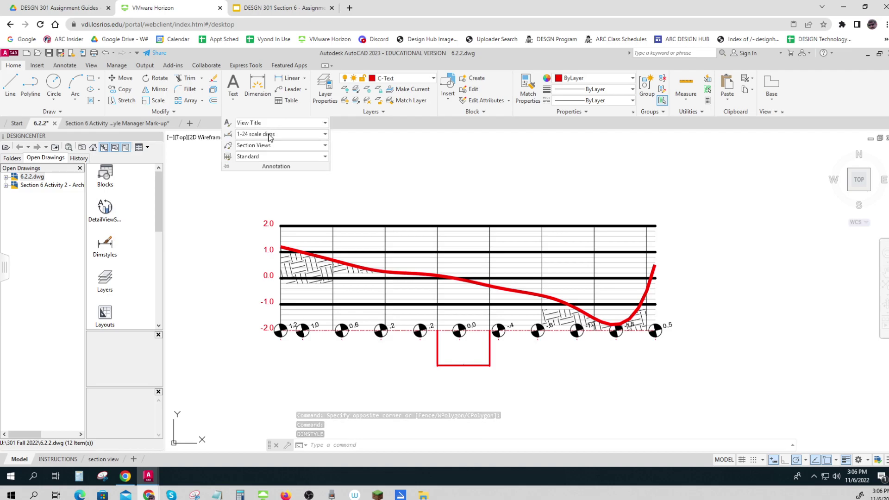
left_click(293, 134)
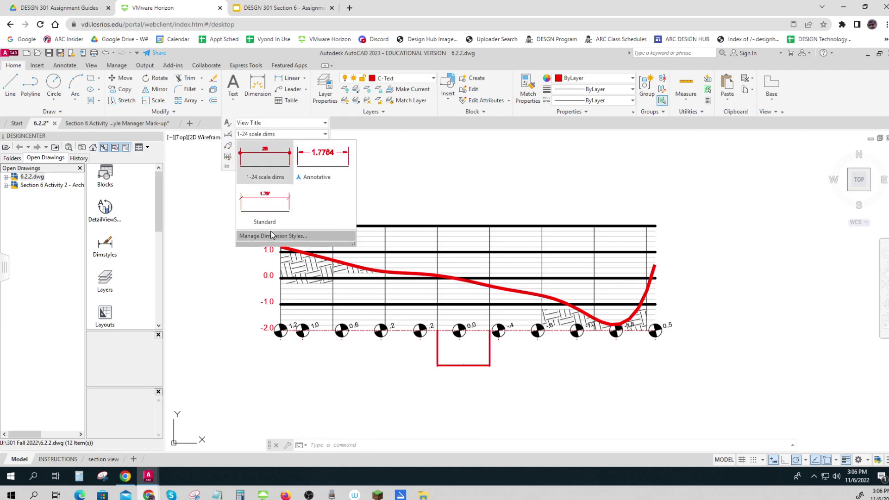
left_click(272, 235)
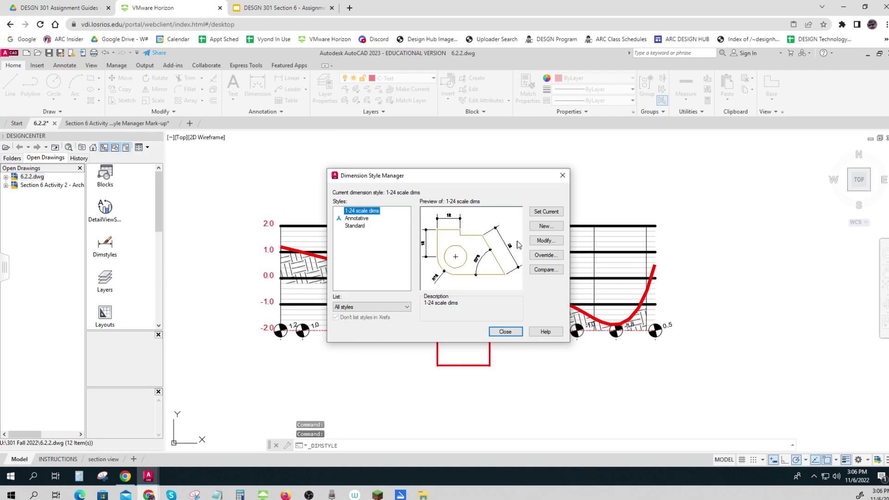
left_click(546, 241)
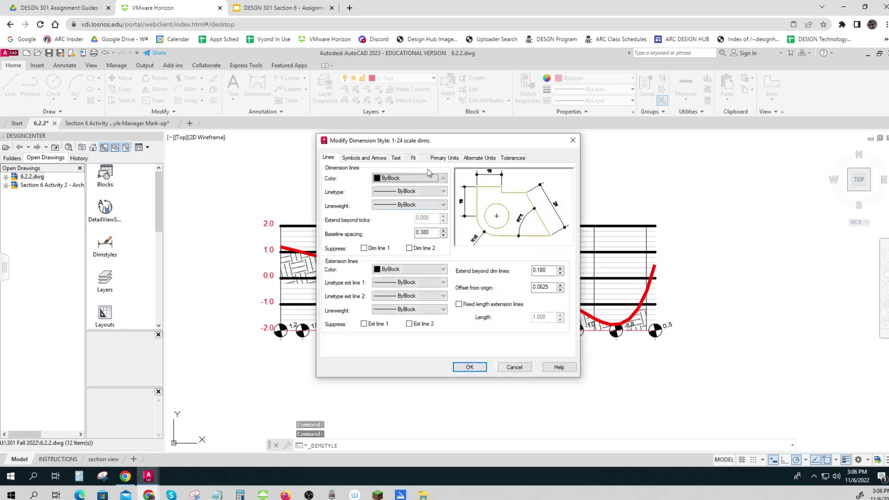
left_click(413, 158)
double_click(542, 283)
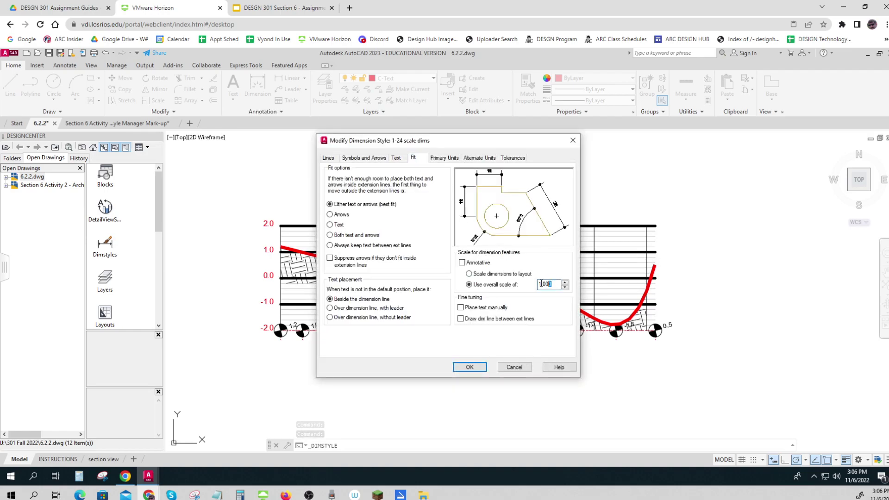
type("24")
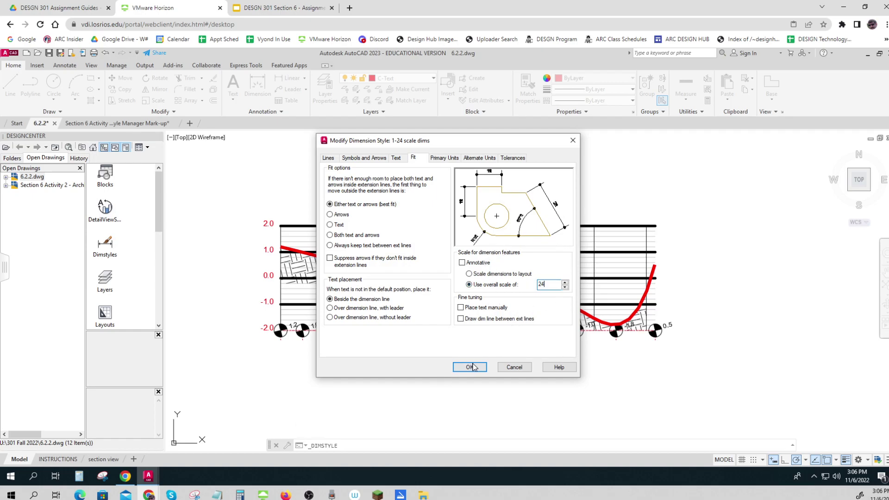
left_click(469, 366)
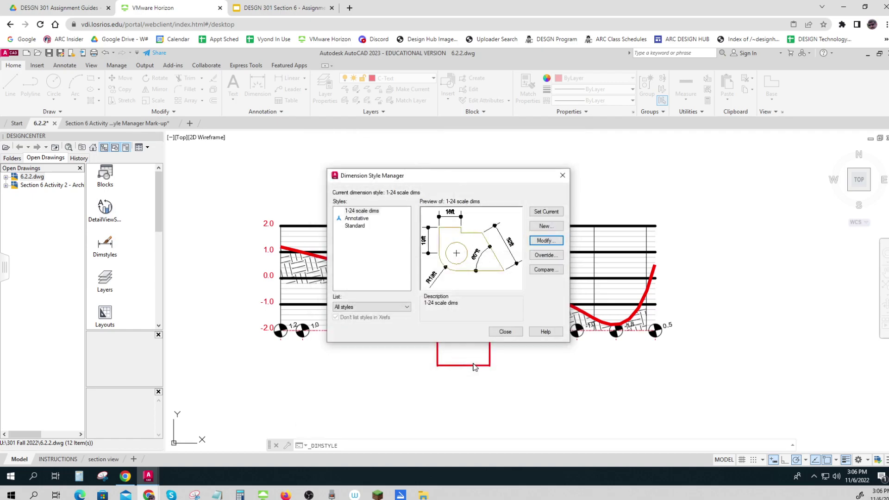
left_click(506, 332)
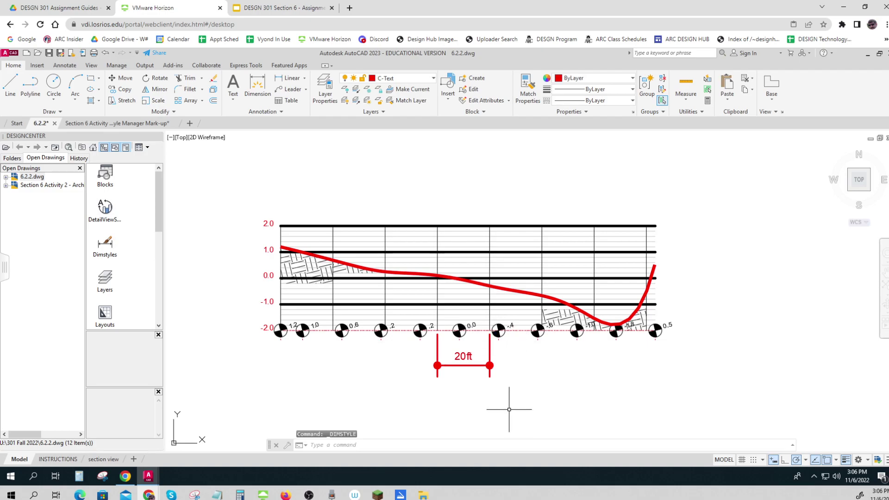
key("Escape")
key("Escape")
key("Escape")
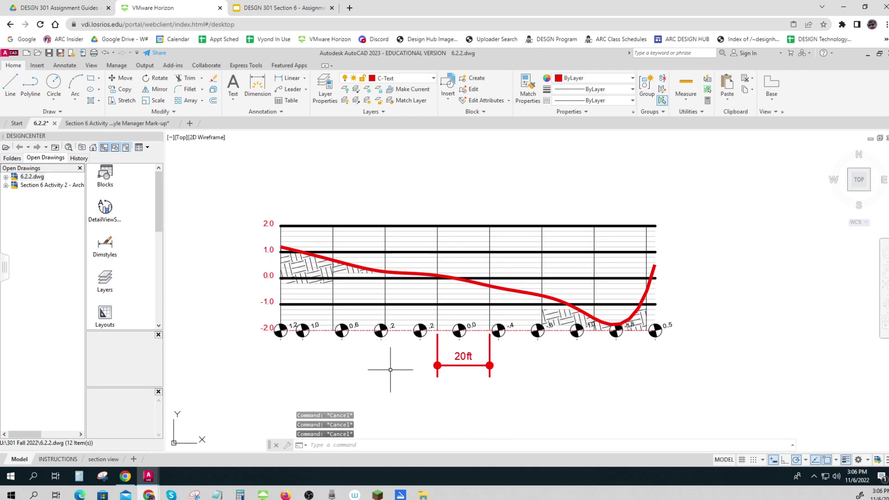
- Return to the section view layout and fit the whole sheet in view
left_click(110, 459)
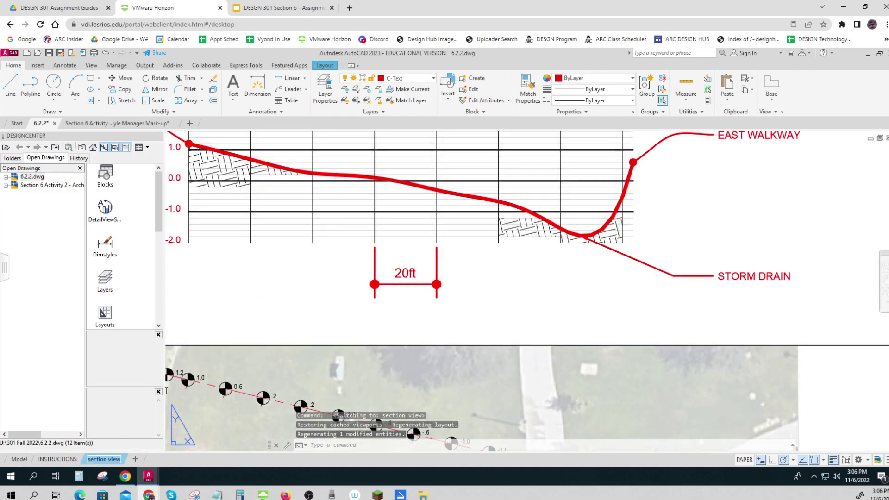
scroll(279, 324, "down", 6)
middle_click_drag(281, 323, 396, 323)
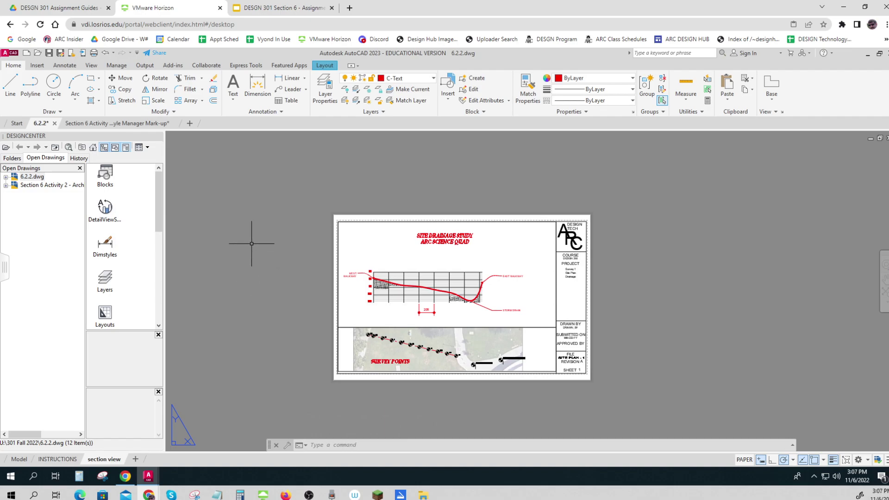
key("Escape")
key("Escape")
key("Escape")
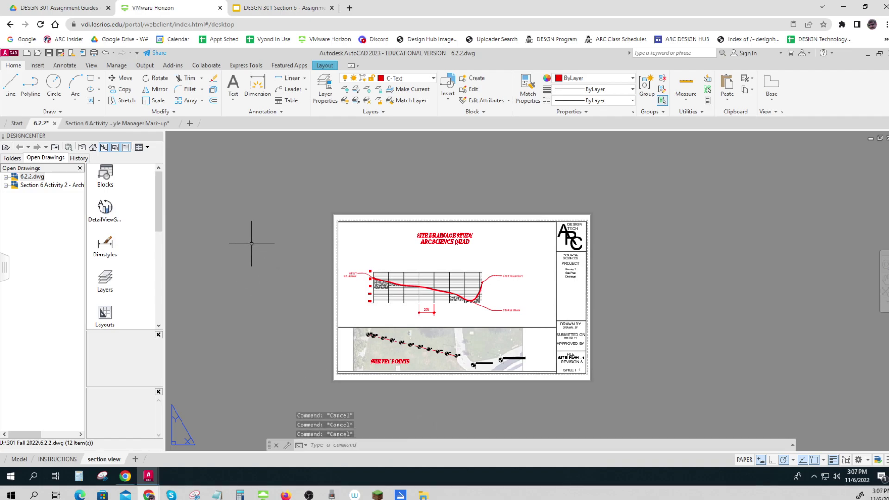